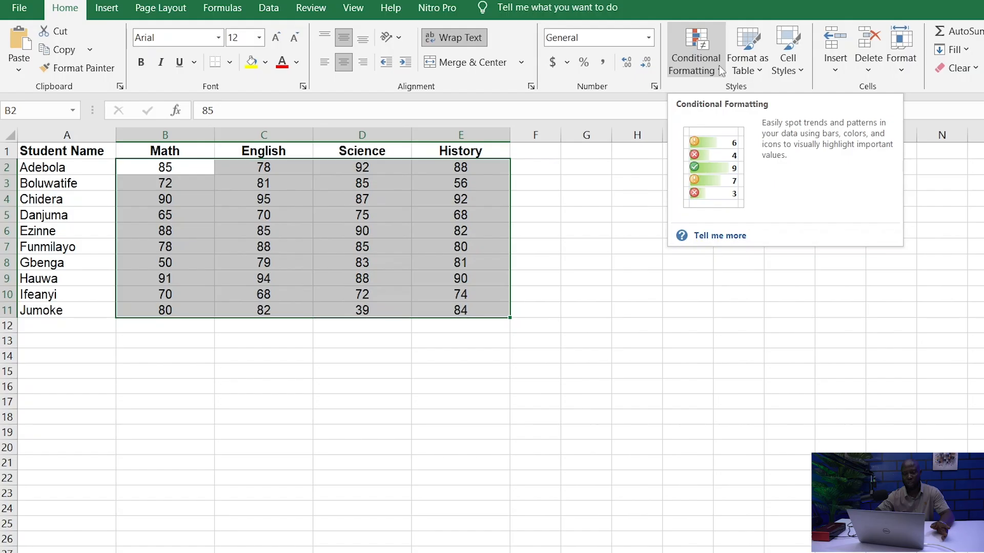
# - Apply a Greater Than rule of 70 with Red Text to the scores in B2:E11, and undo it
pyautogui.click(718, 65)
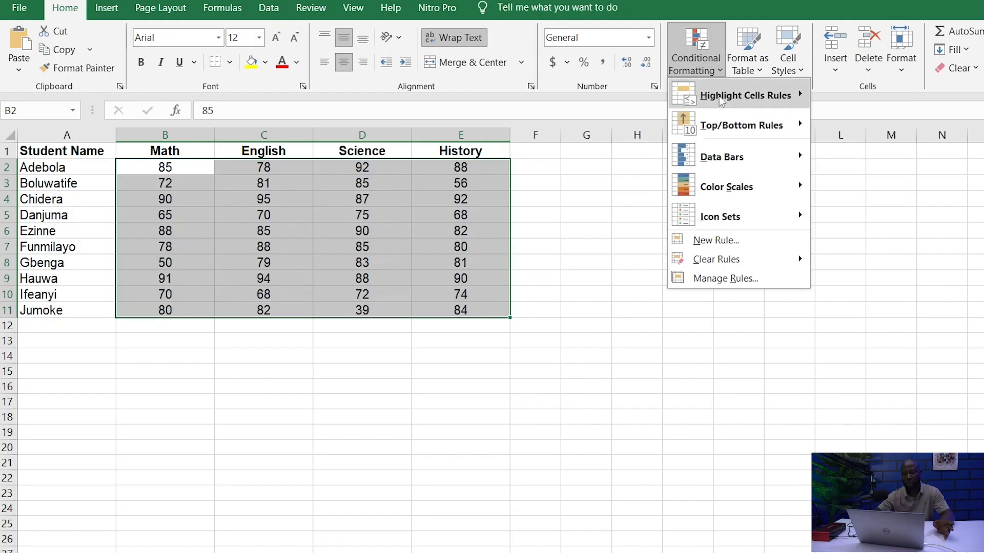
pyautogui.moveTo(719, 96)
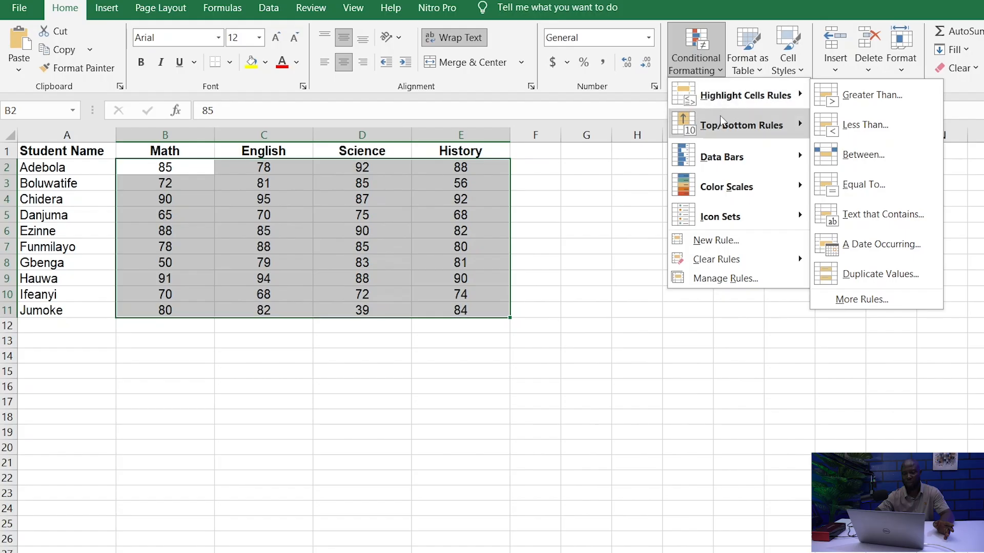
pyautogui.moveTo(722, 127)
pyautogui.moveTo(722, 153)
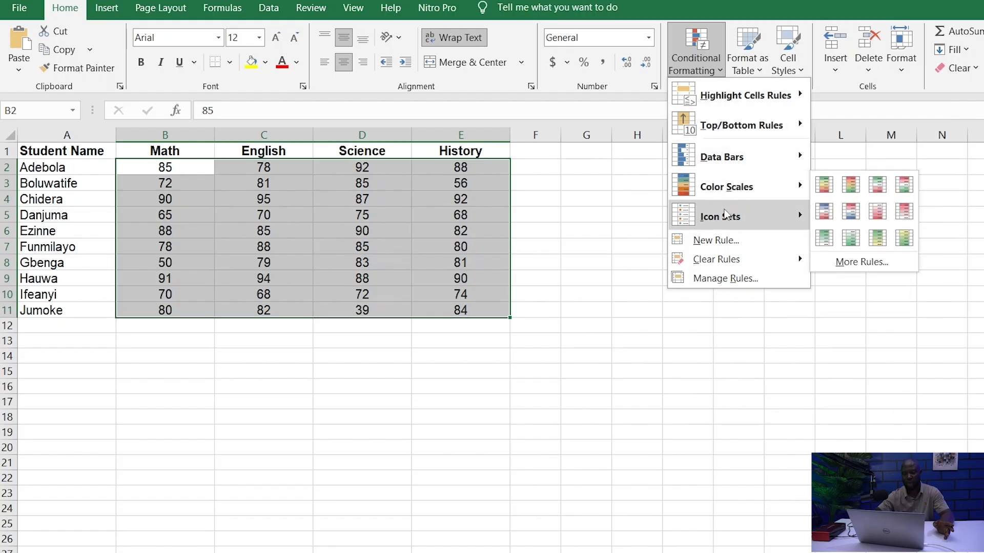
pyautogui.moveTo(727, 218)
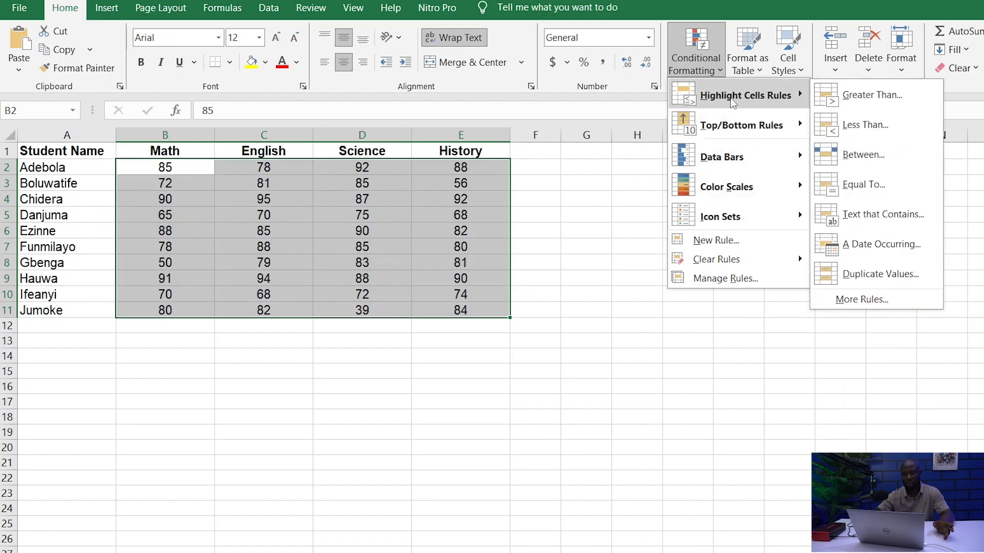
pyautogui.click(864, 94)
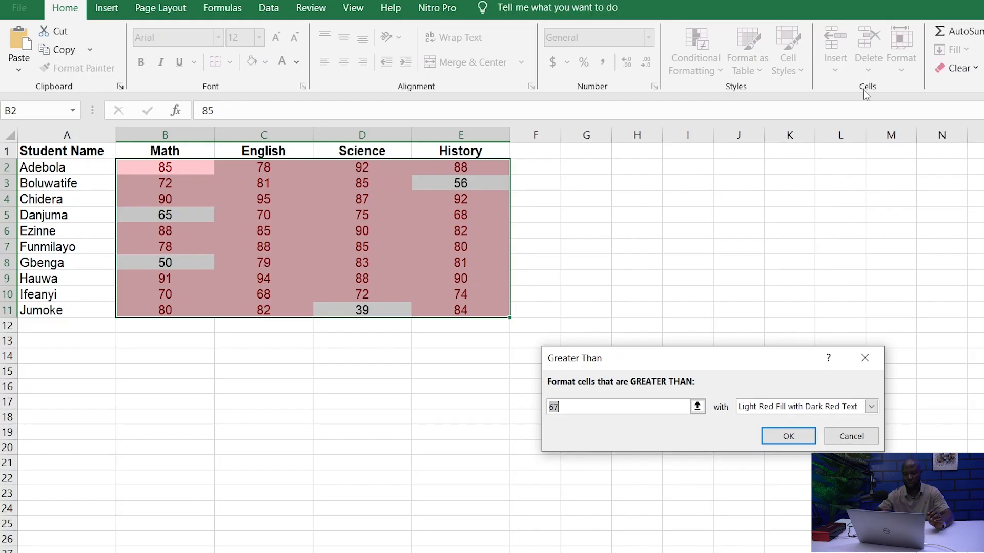
pyautogui.write('7')
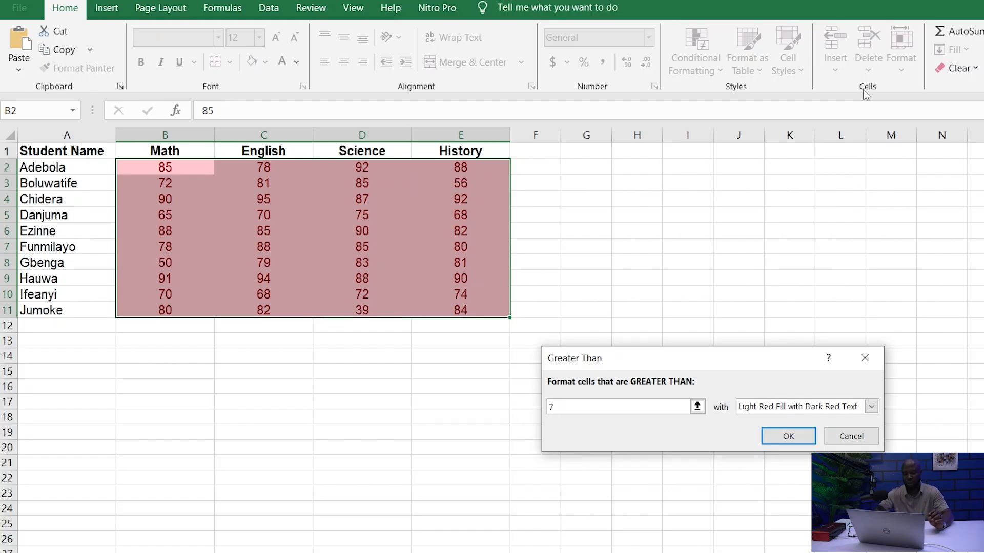
pyautogui.write('0')
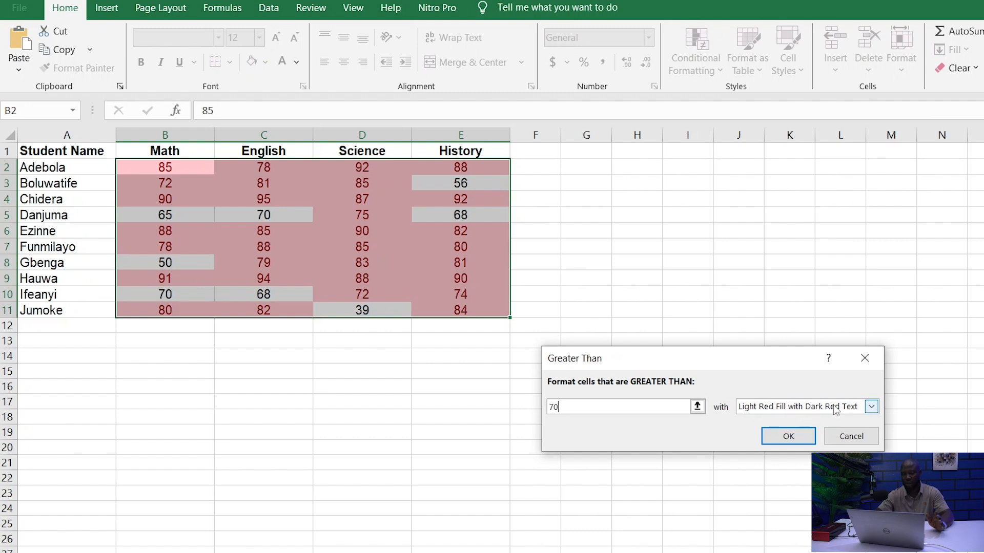
pyautogui.click(872, 407)
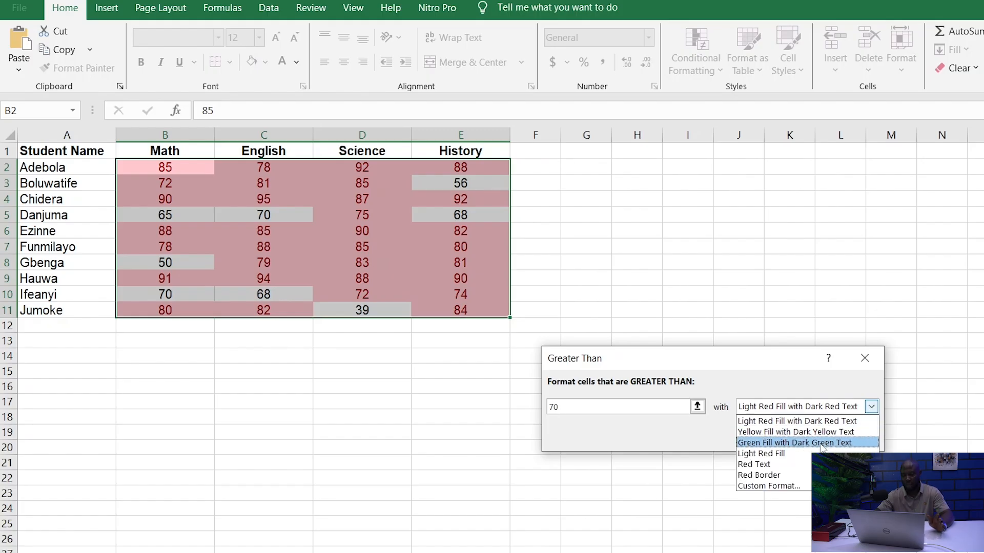
pyautogui.click(753, 465)
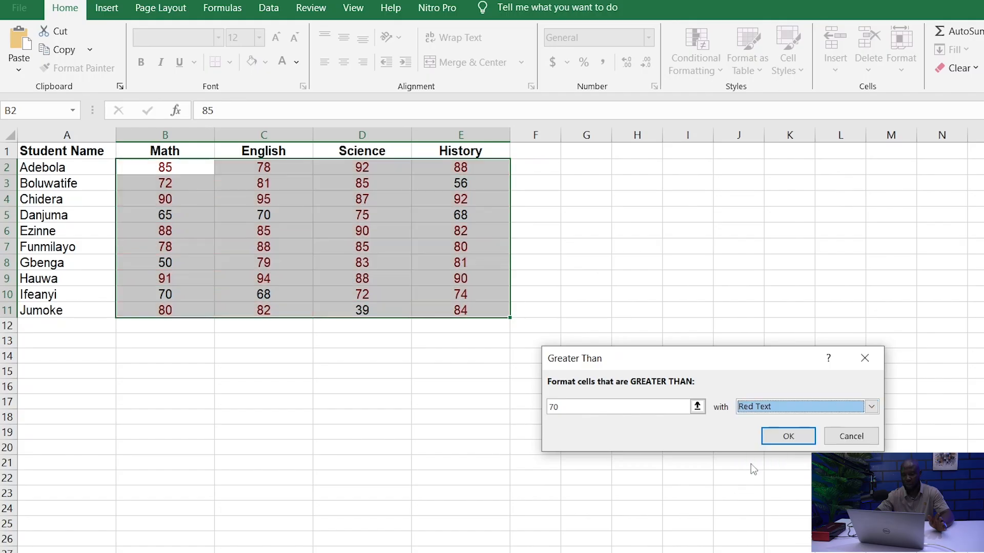
pyautogui.click(788, 436)
pyautogui.click(508, 416)
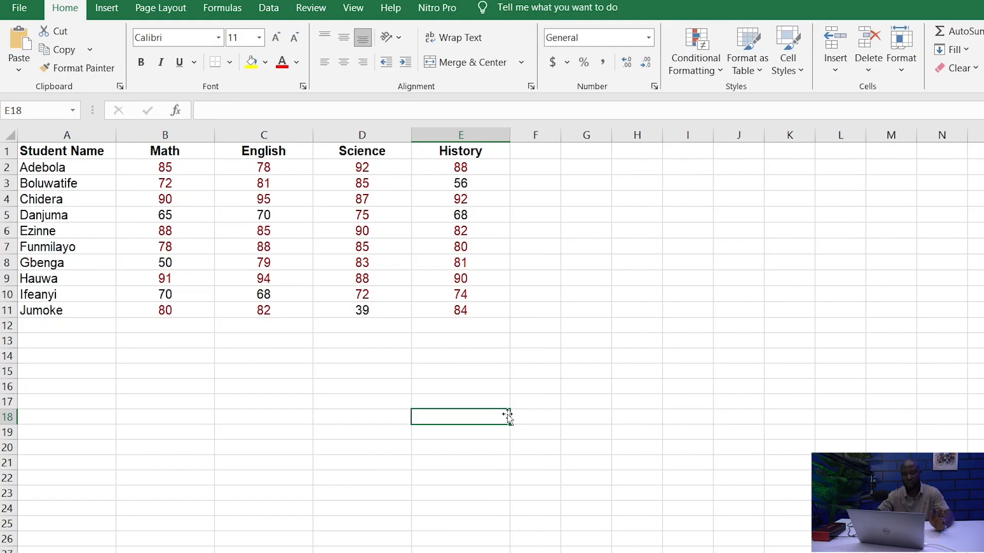
pyautogui.click(148, 166)
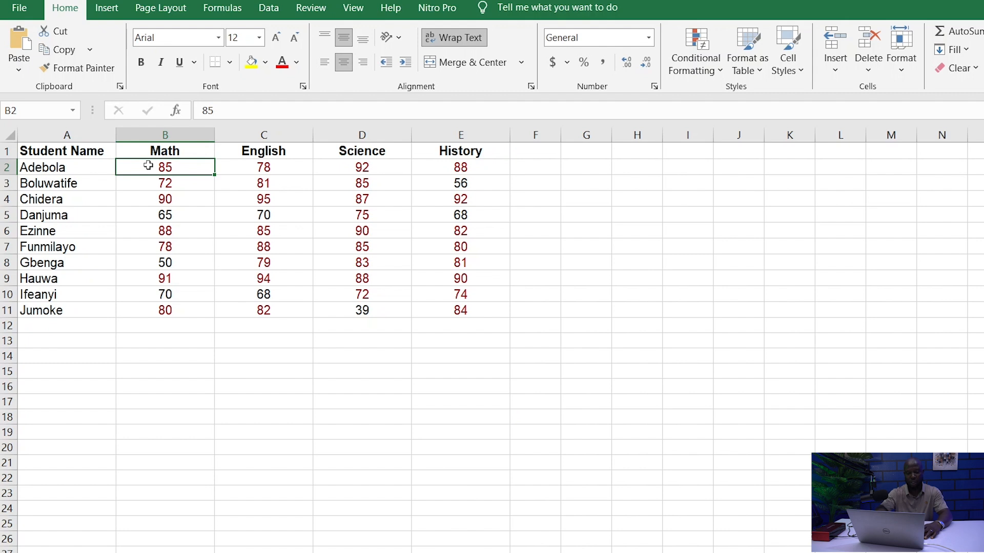
pyautogui.hotkey('ctrl', 'z')
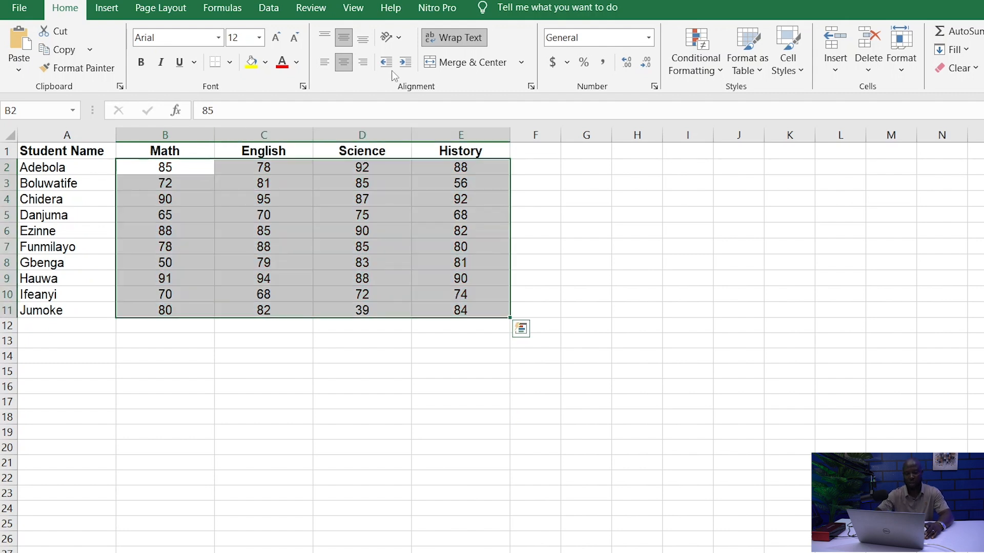
# - Apply a Less Than rule of 40 with a Red Border to the scores in B2:E11, and undo it
pyautogui.click(721, 70)
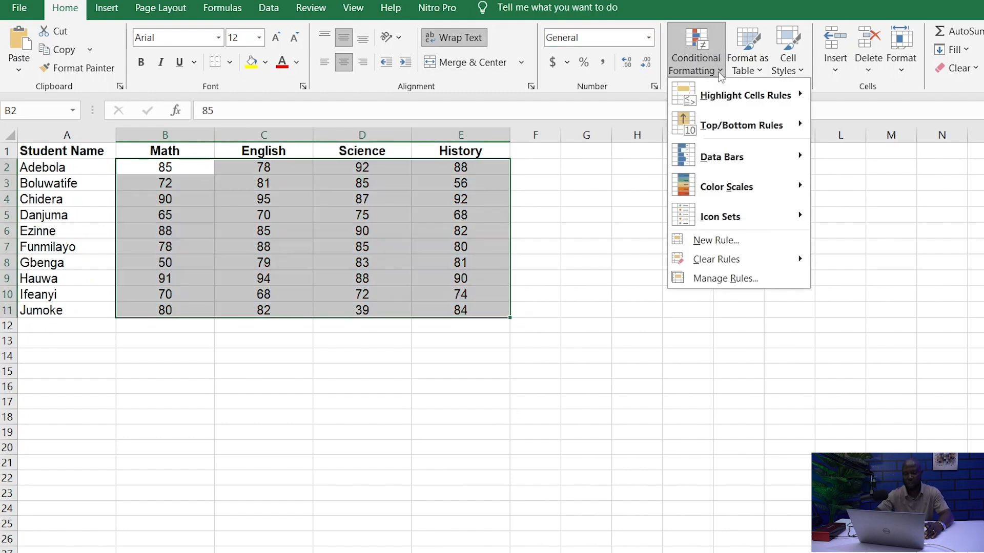
pyautogui.moveTo(734, 96)
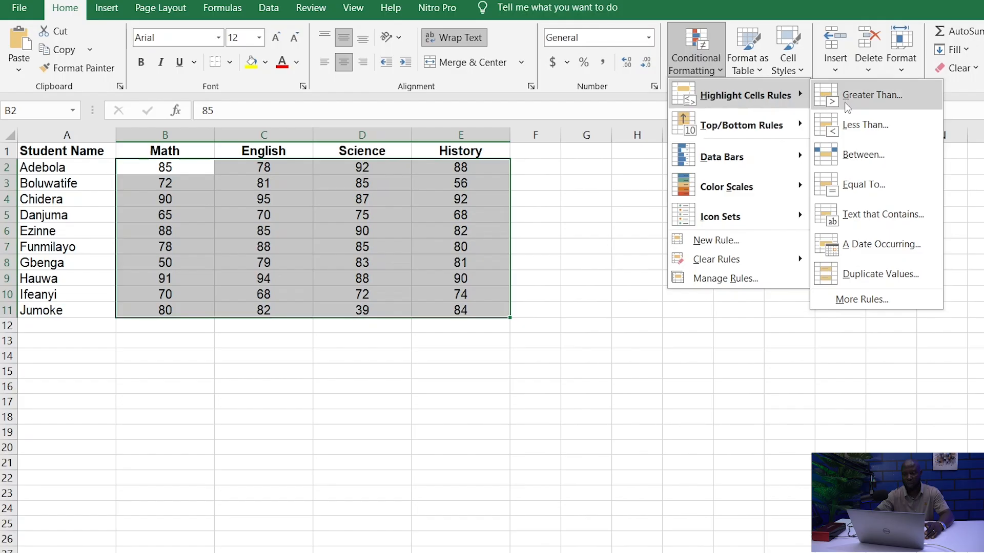
pyautogui.click(861, 122)
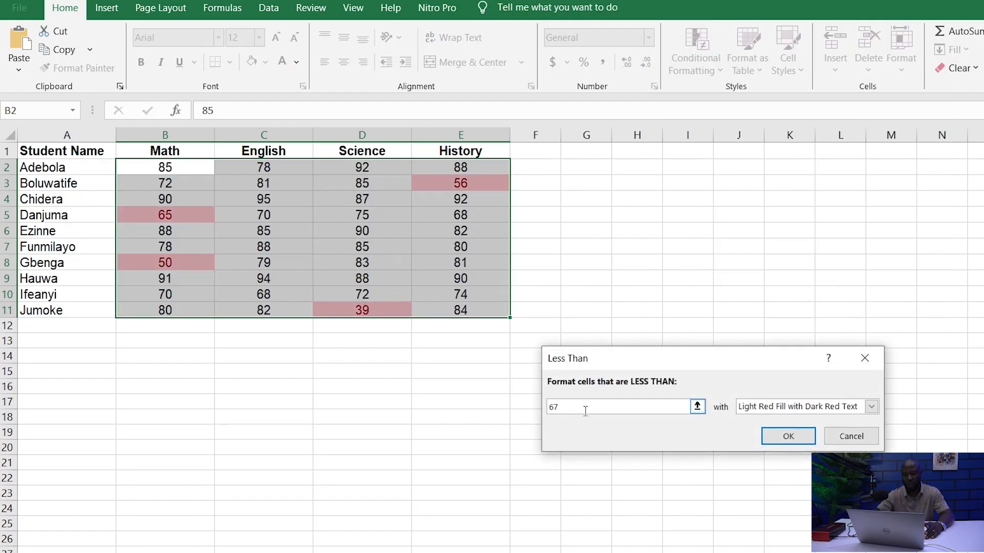
pyautogui.write('40')
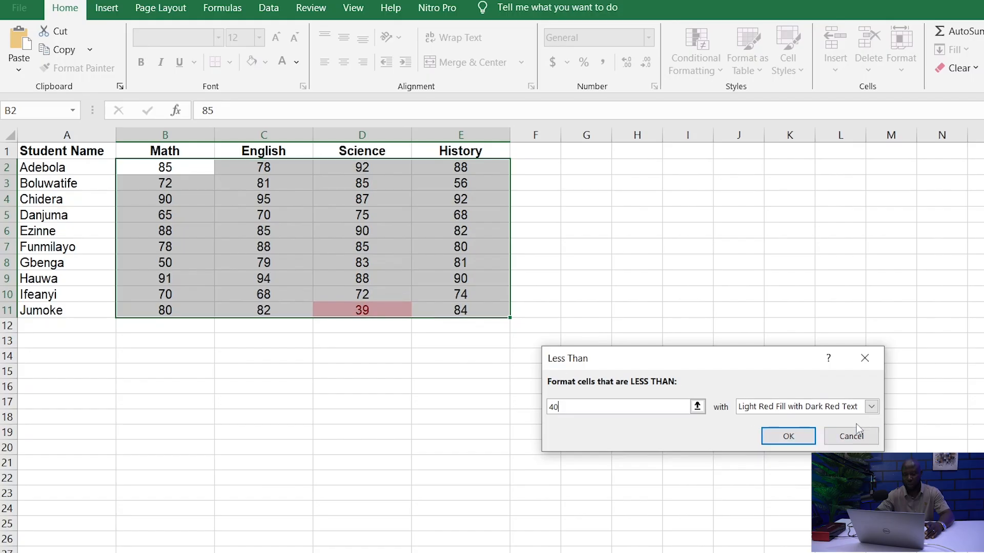
pyautogui.click(871, 407)
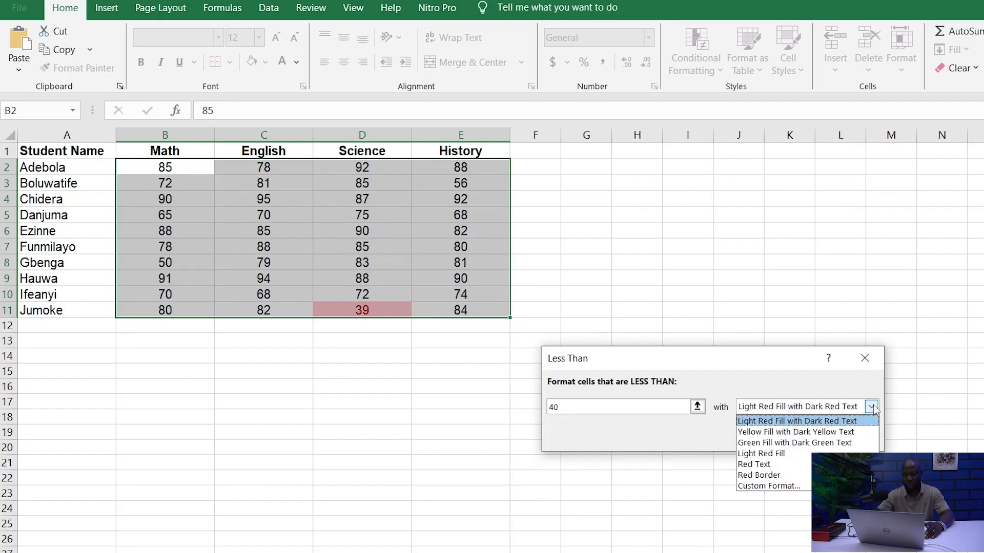
pyautogui.click(778, 476)
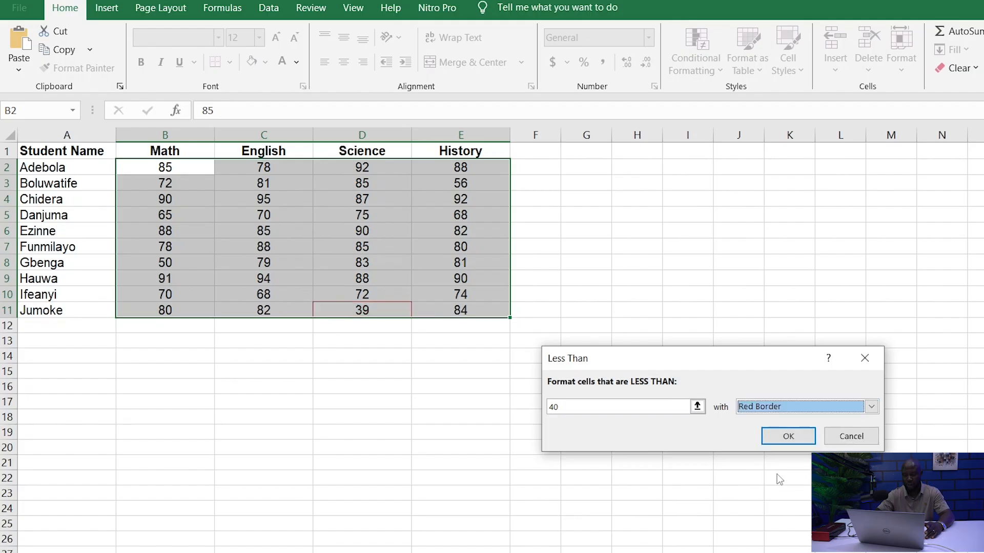
pyautogui.click(791, 437)
pyautogui.click(545, 439)
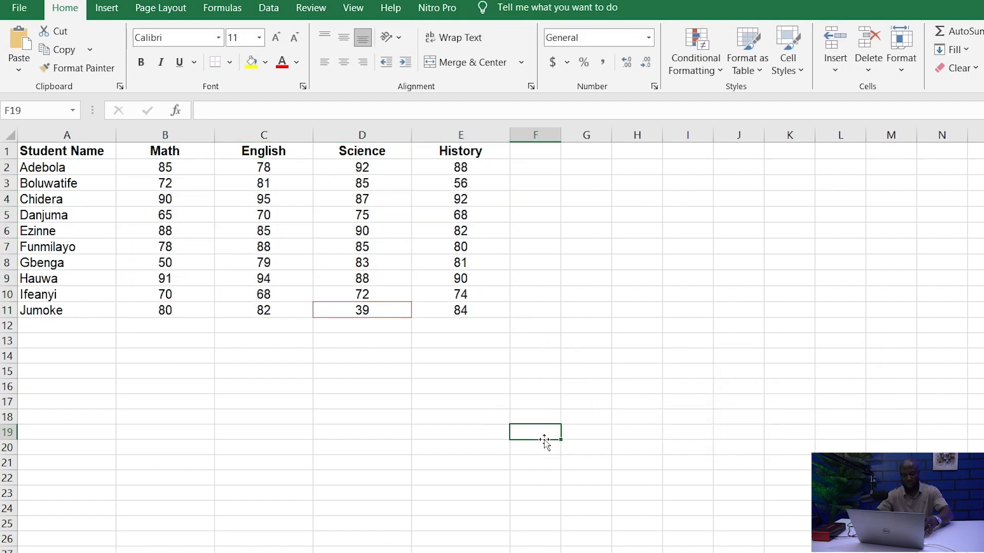
pyautogui.hotkey('ctrl', 'z')
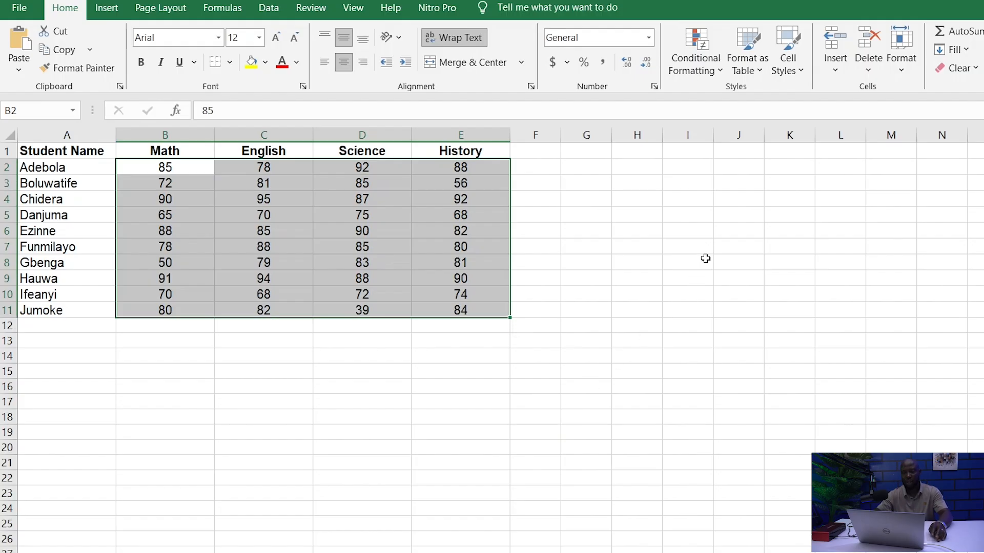
# - Apply a Between rule from 50 to 80 with Red Text to the scores in B2:E11
pyautogui.click(718, 75)
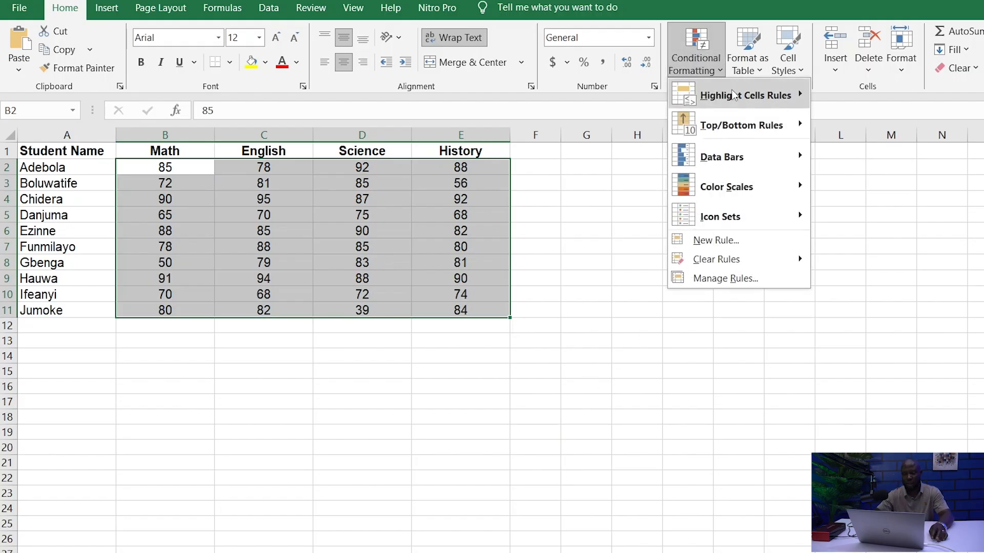
pyautogui.moveTo(734, 94)
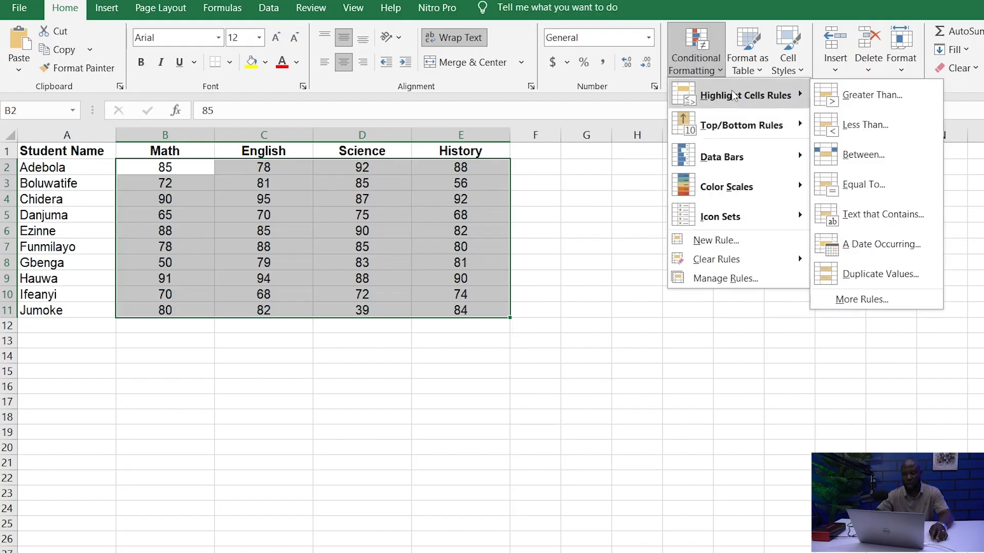
pyautogui.click(865, 155)
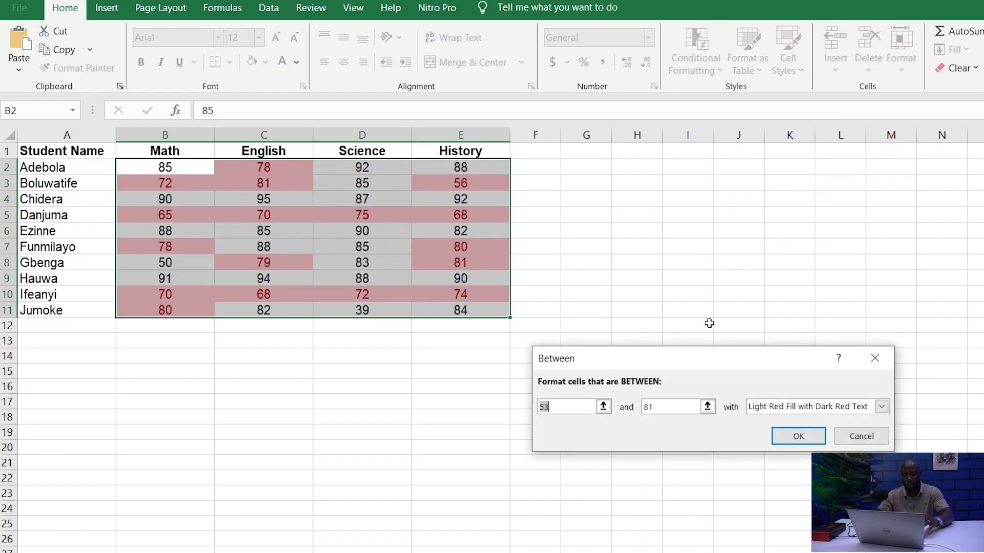
pyautogui.write('50')
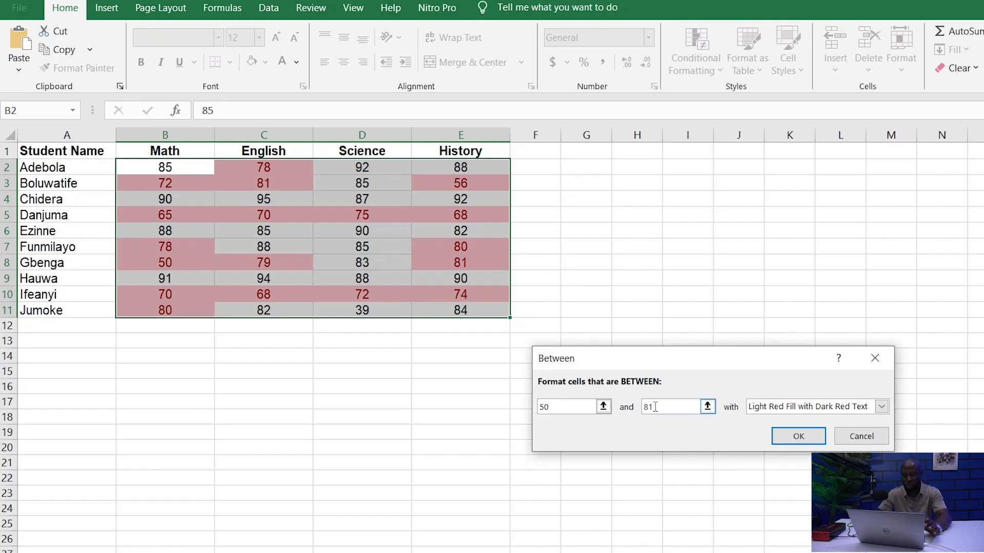
pyautogui.moveTo(656, 407); pyautogui.dragTo(641, 409)
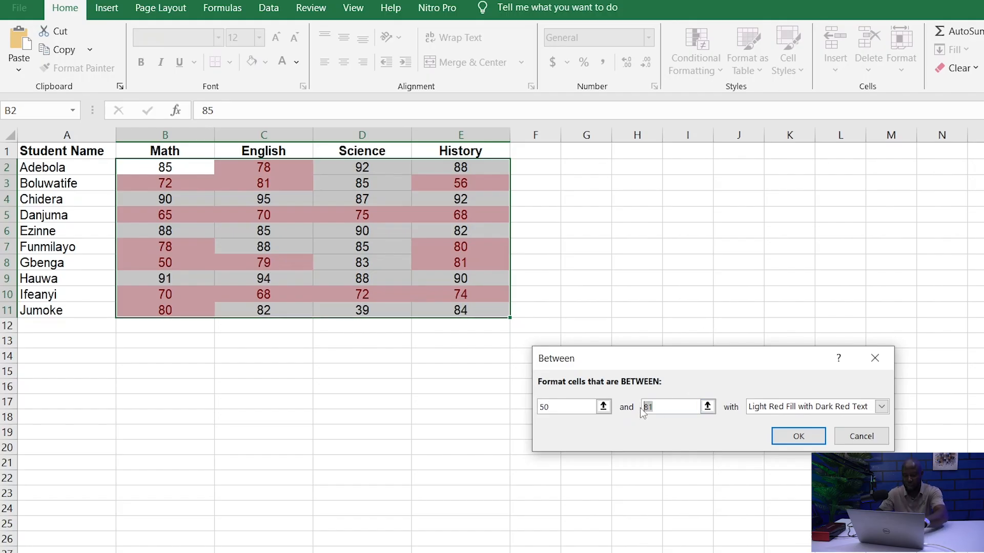
pyautogui.write('80')
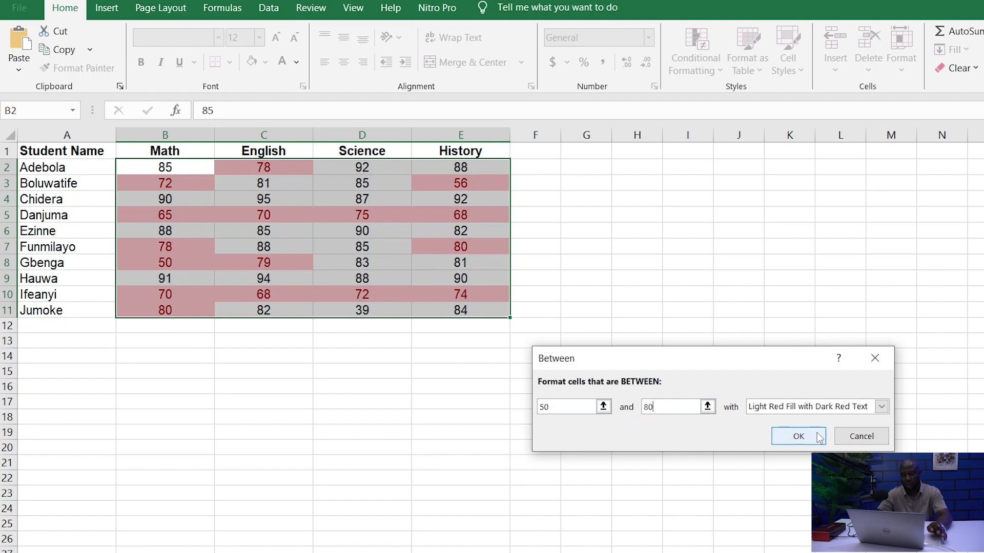
pyautogui.click(881, 408)
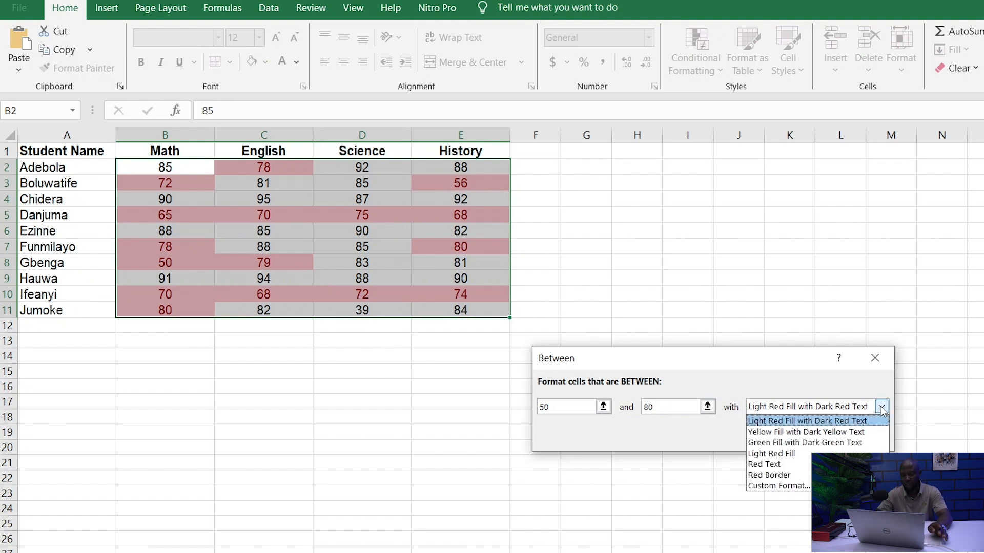
pyautogui.click(801, 466)
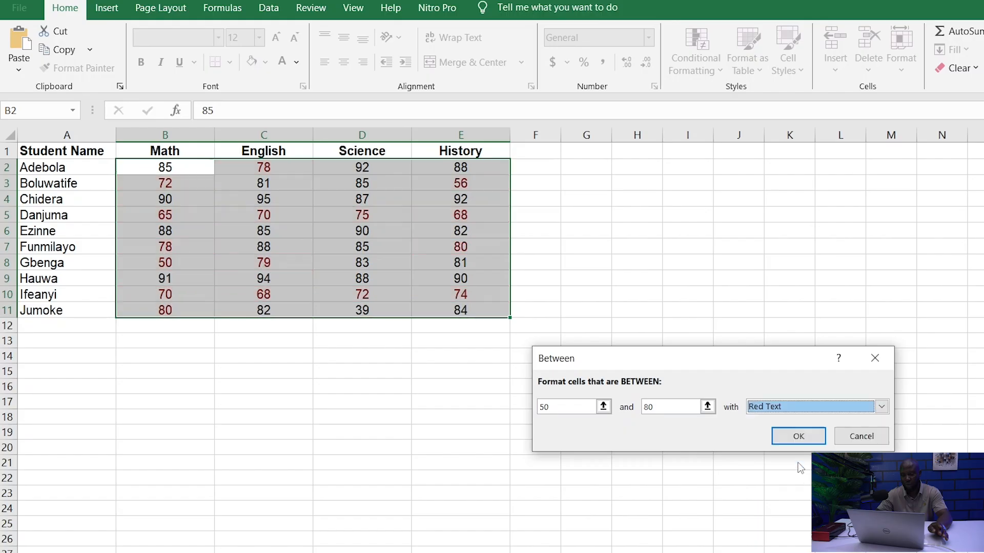
pyautogui.click(795, 435)
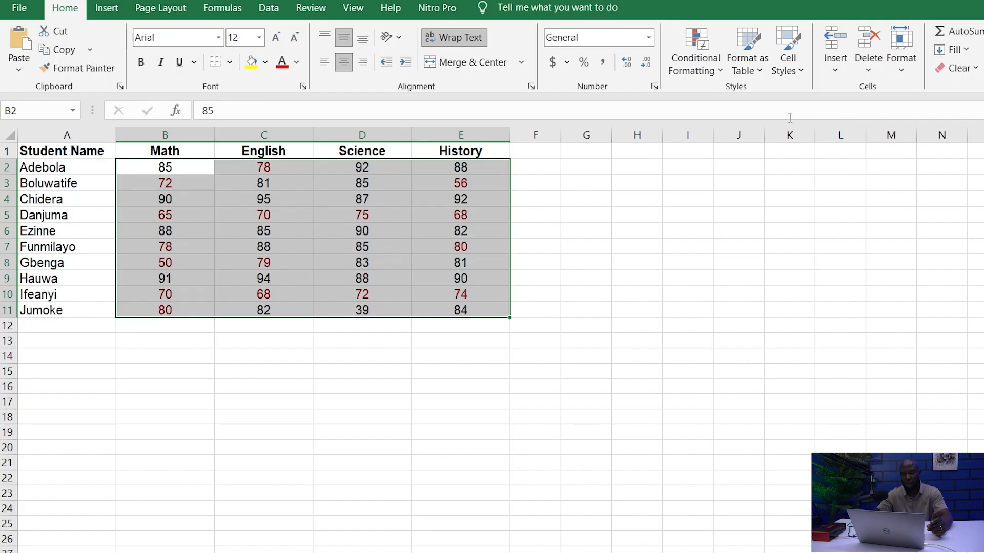
# - Apply an Equal To rule of 60 with Light Red Fill with Dark Red Text to B2:E11, and undo it together with the Between rule
pyautogui.click(721, 74)
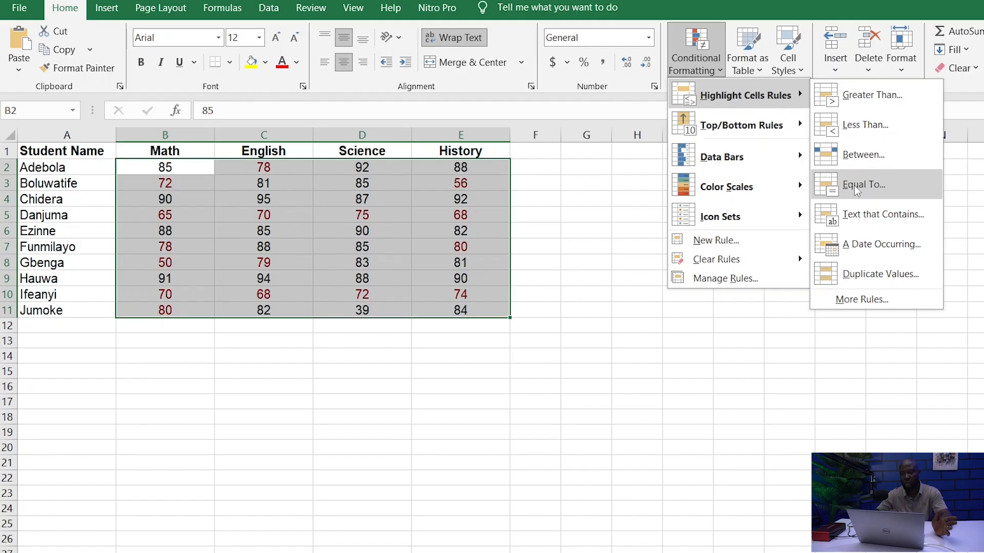
pyautogui.click(854, 185)
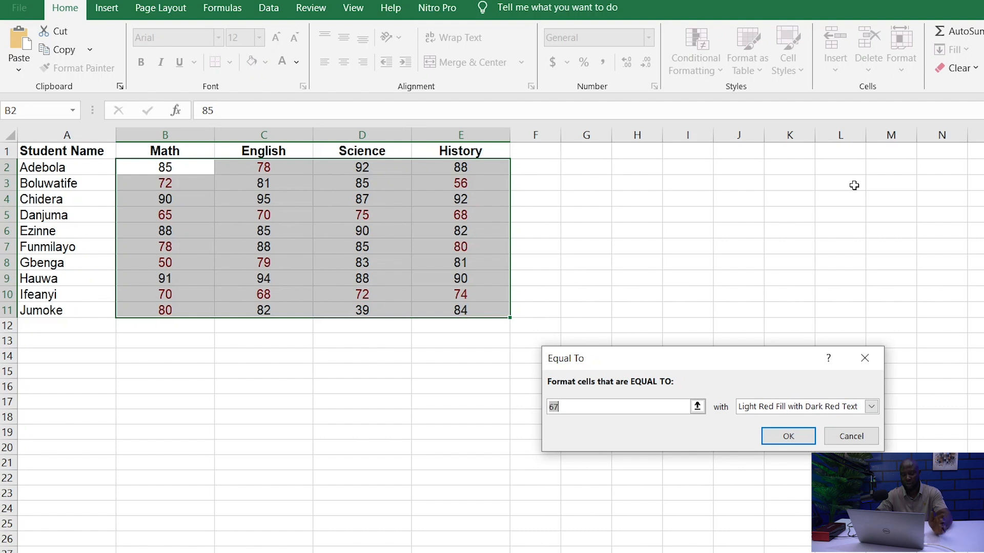
pyautogui.write('60')
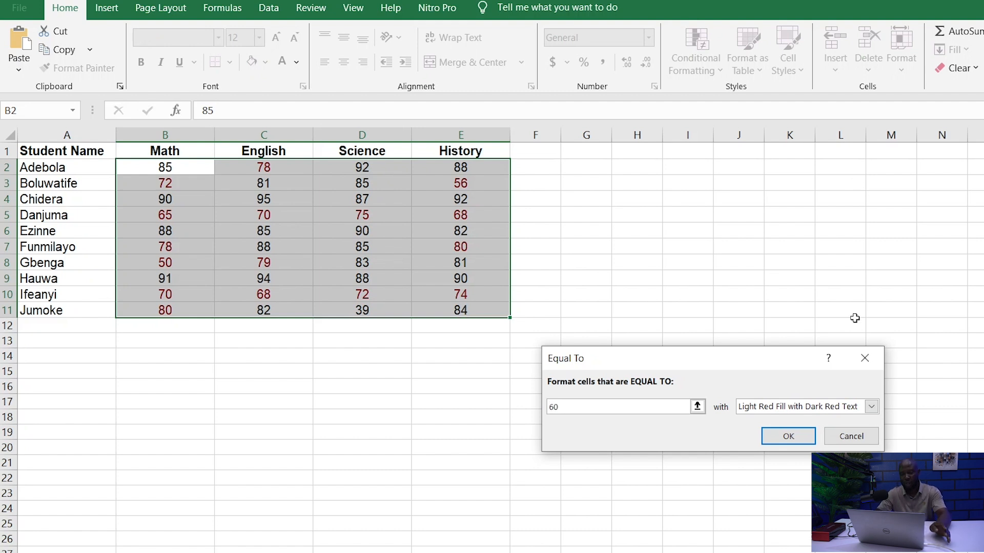
pyautogui.click(797, 437)
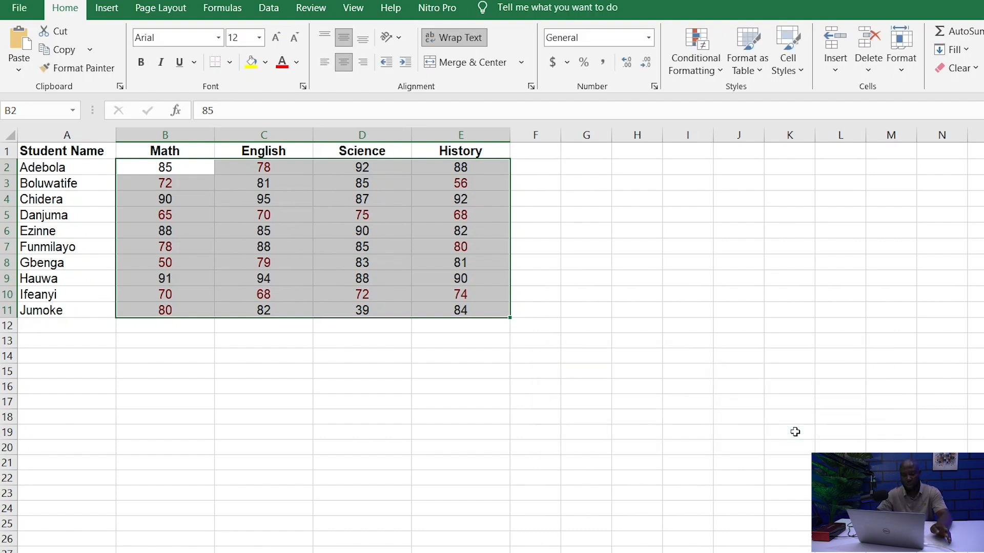
pyautogui.click(719, 70)
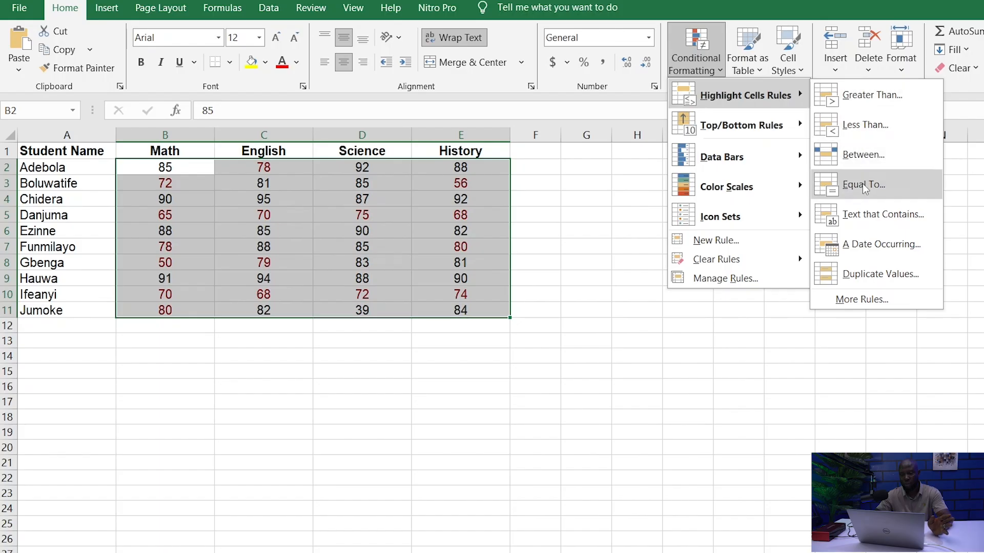
pyautogui.click(585, 243)
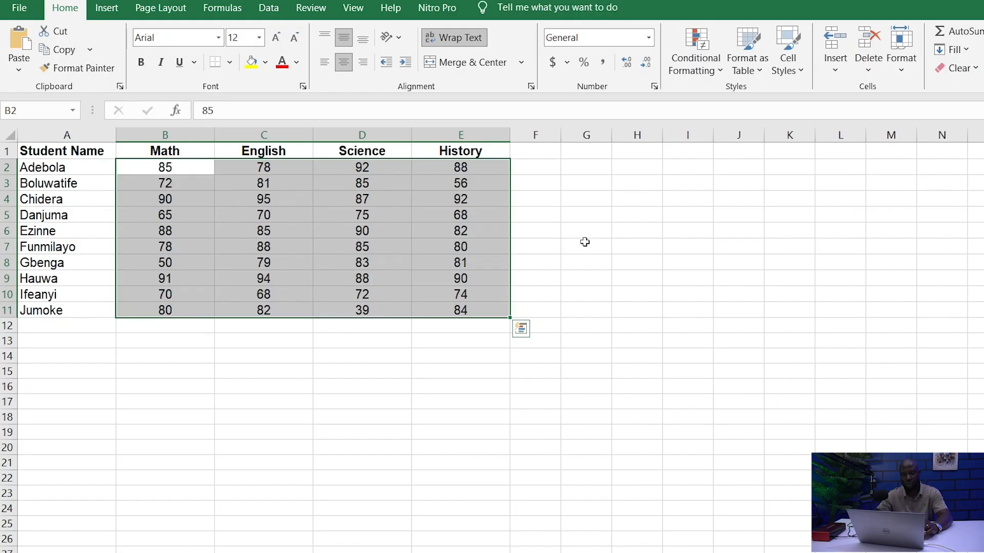
# - Preview an Equal To rule of 65 with Light Red Fill with Dark Red Text on B2:E11, and cancel it
pyautogui.click(717, 75)
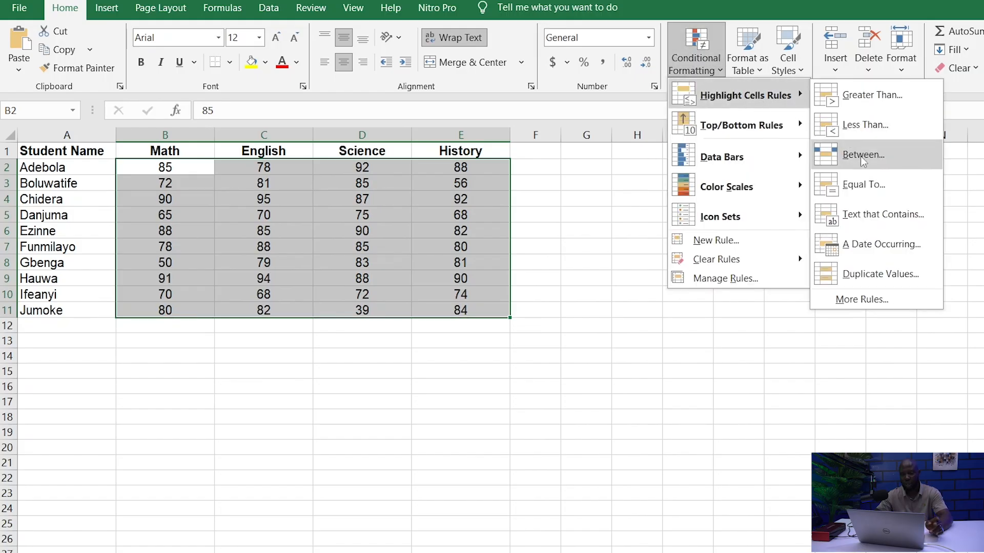
pyautogui.click(865, 186)
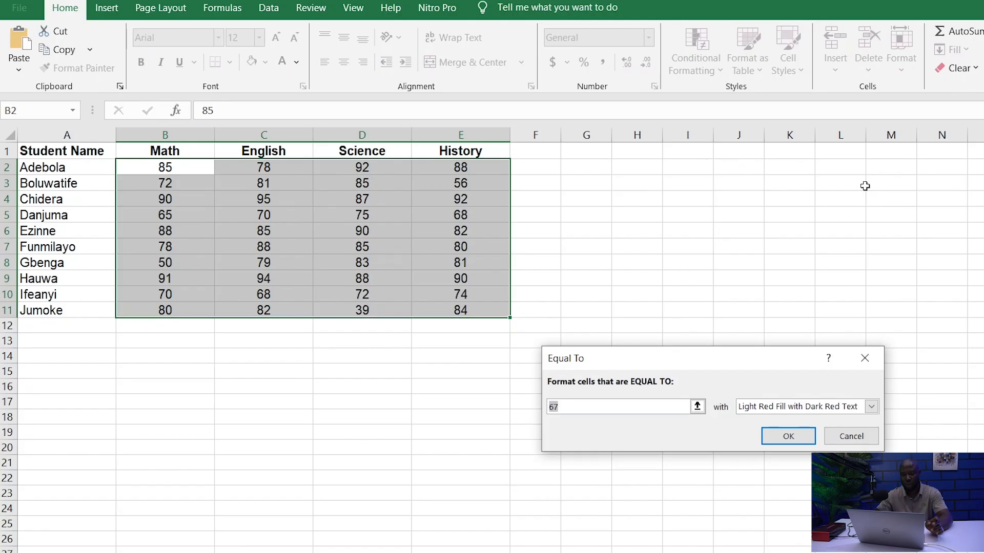
pyautogui.write('65')
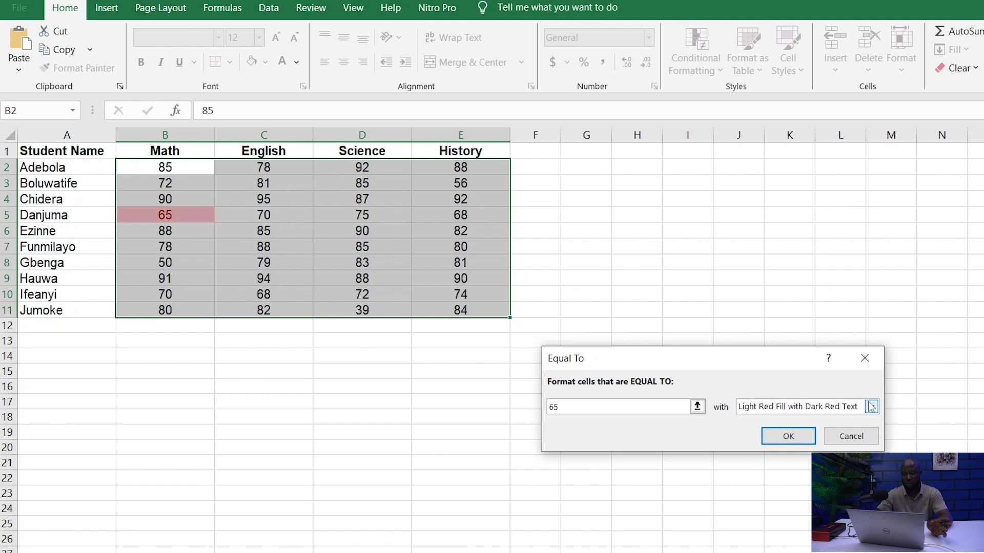
pyautogui.click(875, 349)
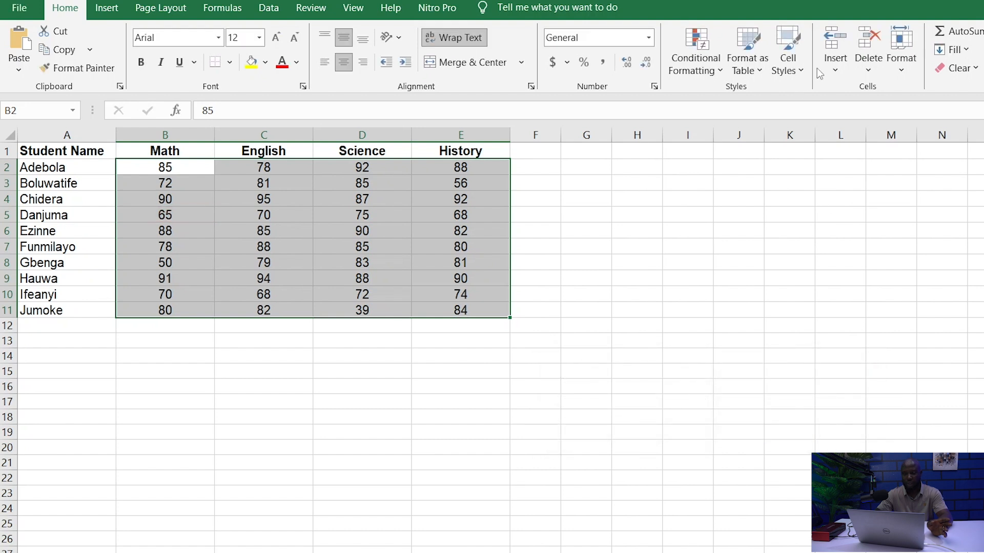
pyautogui.click(717, 68)
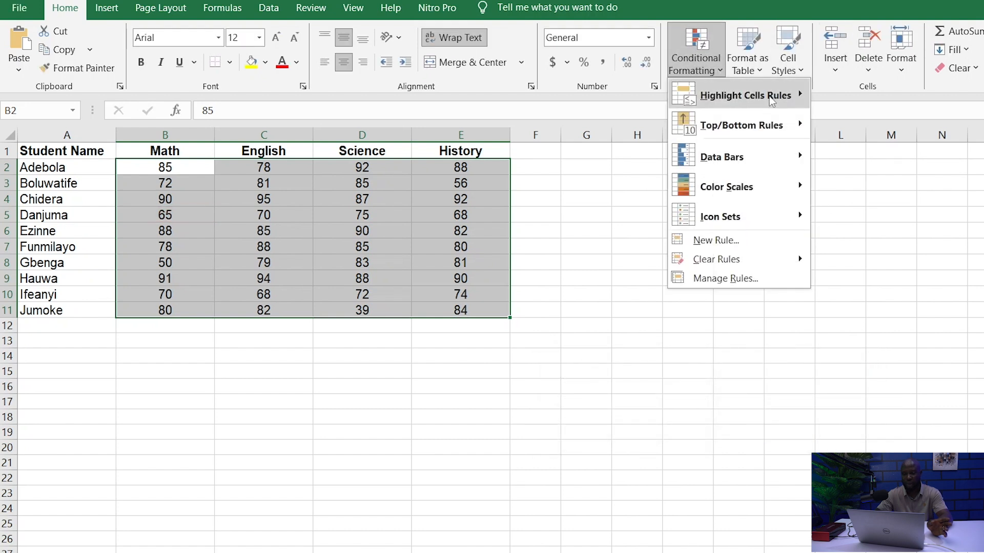
pyautogui.moveTo(758, 97)
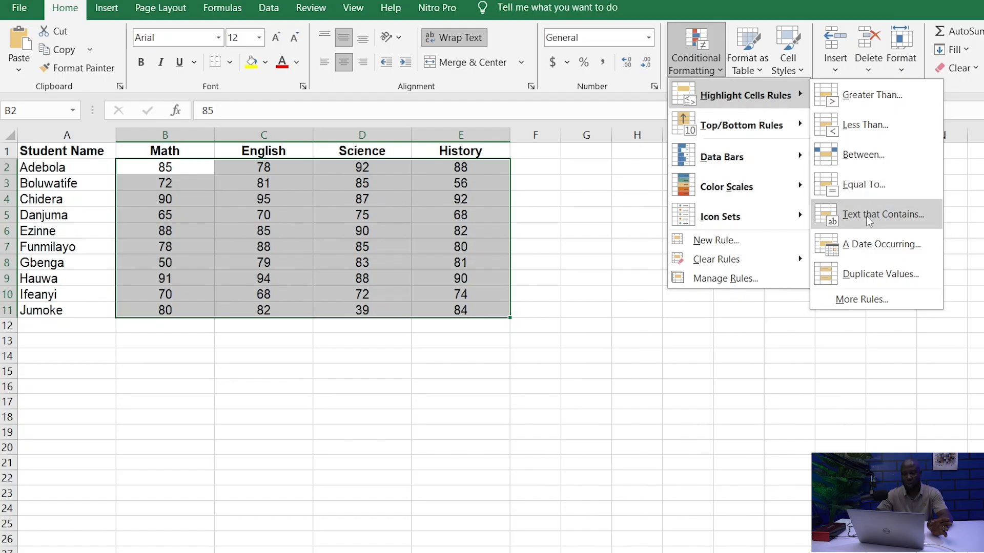
pyautogui.click(568, 193)
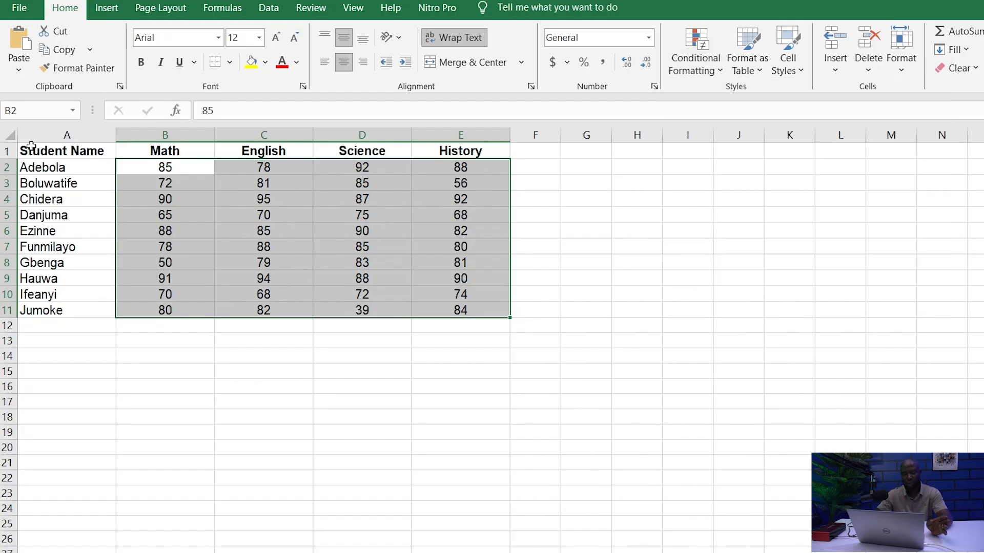
# - Preview a Text That Contains rule on A1:E11 using the first three letters of the student name in A5, and cancel it
pyautogui.moveTo(31, 146); pyautogui.dragTo(433, 307)
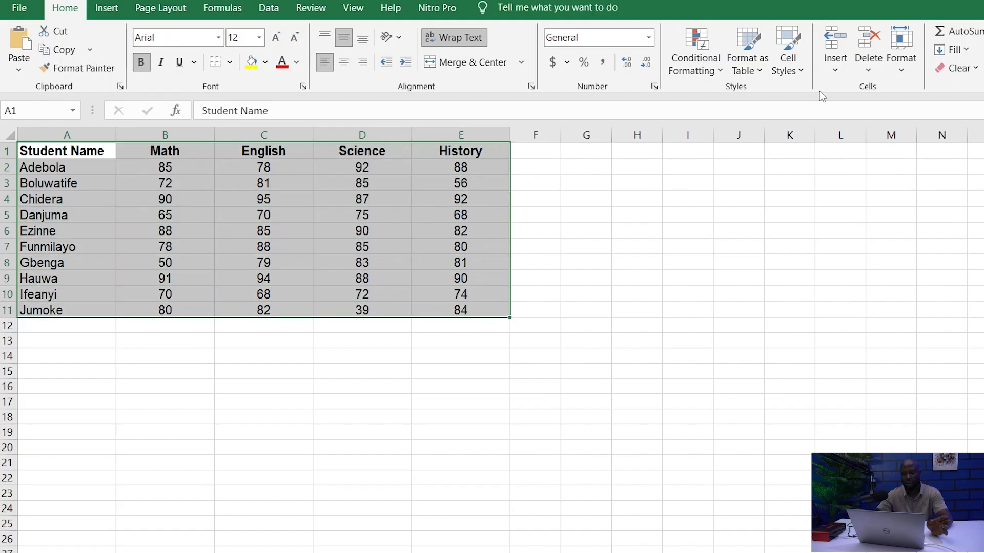
pyautogui.click(723, 68)
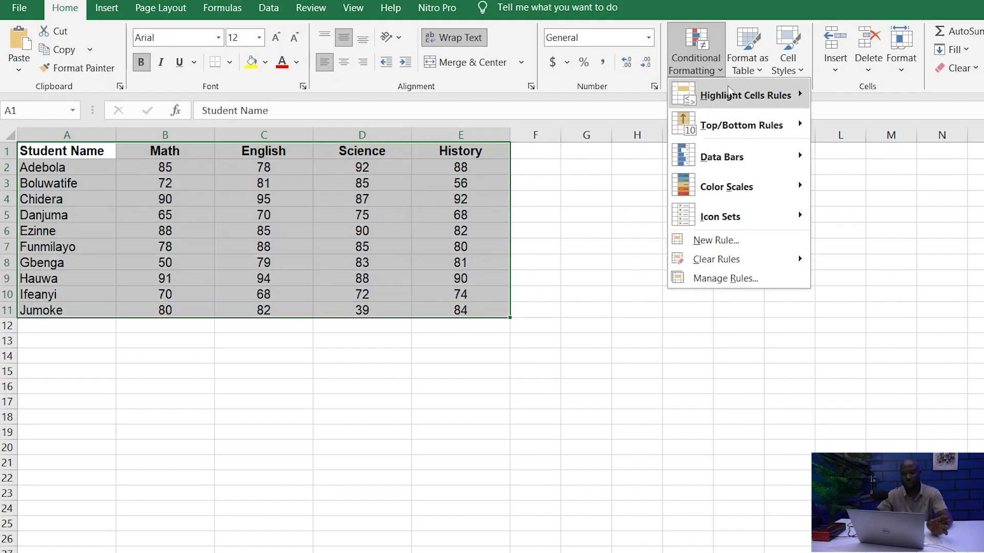
pyautogui.moveTo(728, 87)
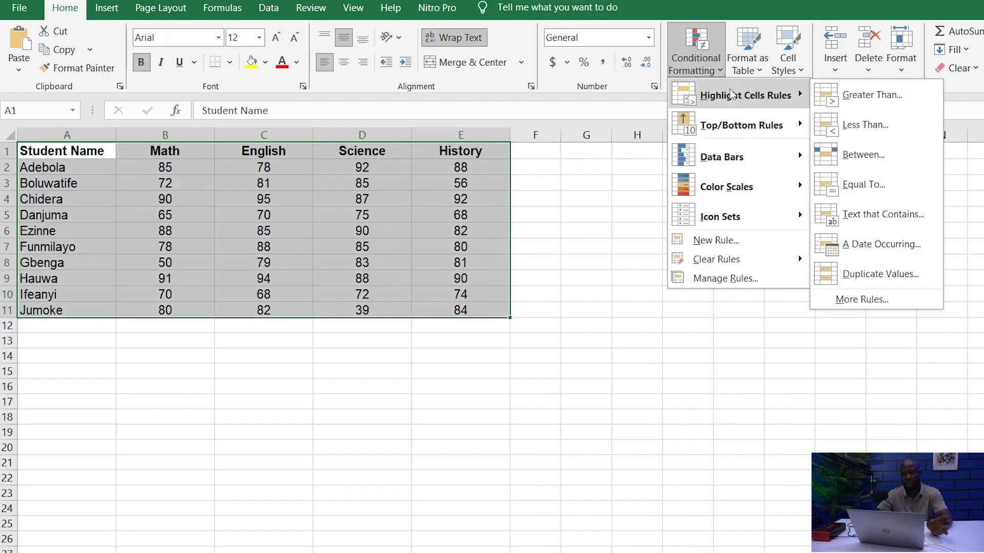
pyautogui.click(873, 213)
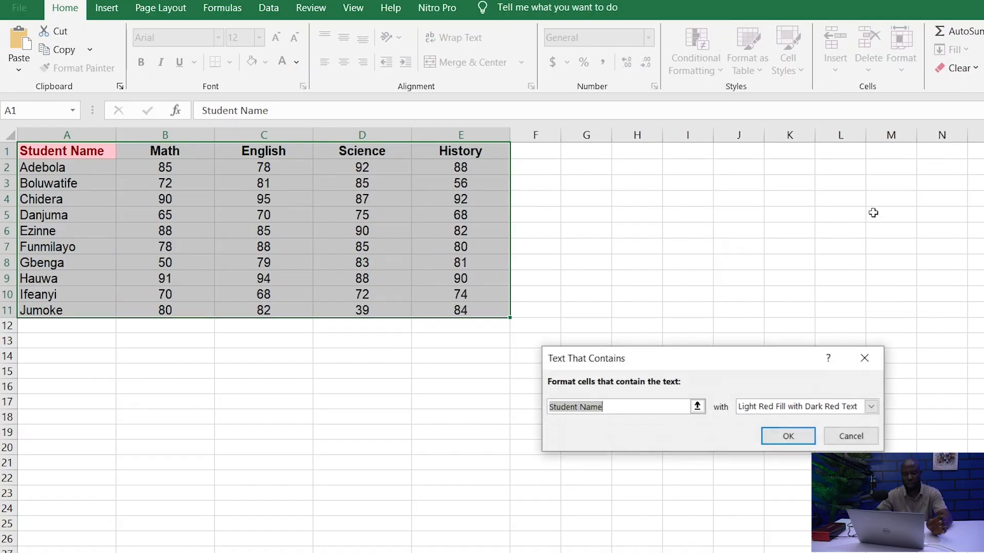
pyautogui.write('Dan')
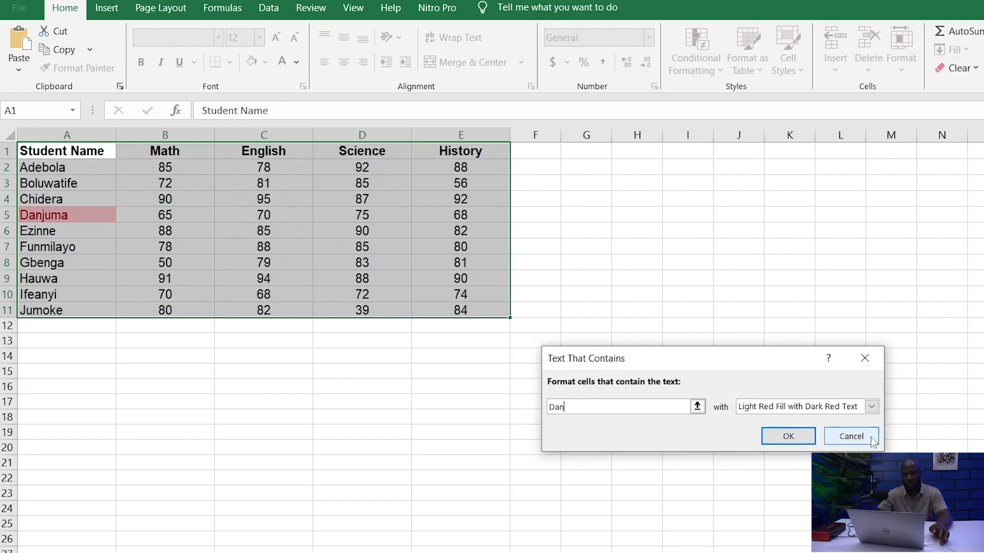
pyautogui.click(851, 436)
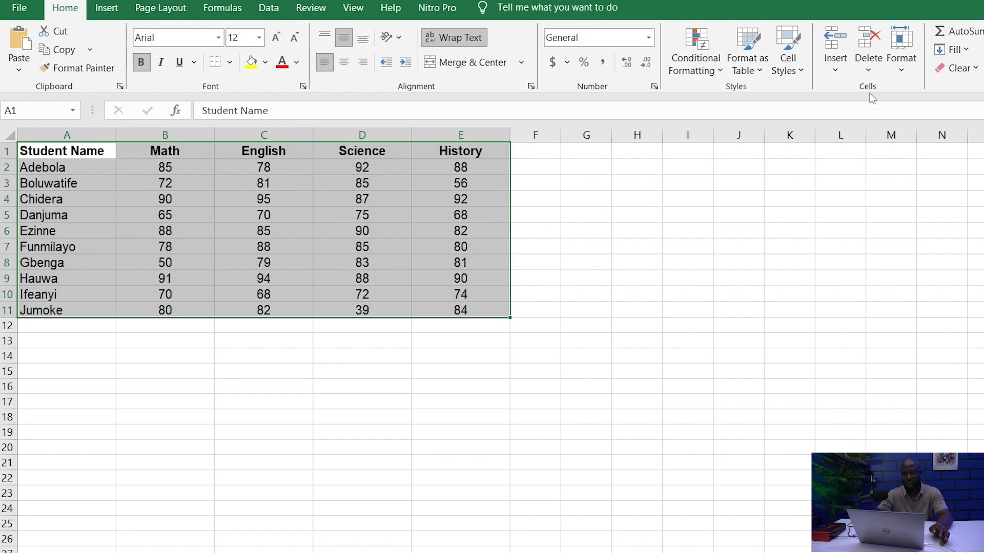
# - Preview a Duplicate Values rule with Light Red Fill with Dark Red Text on A1:E11, and close it without applying
pyautogui.click(719, 72)
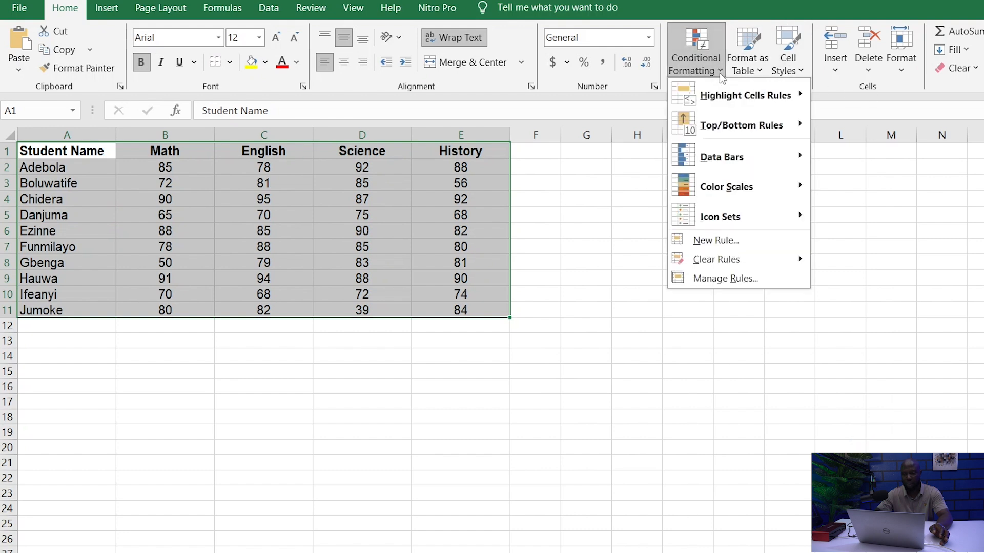
pyautogui.moveTo(722, 96)
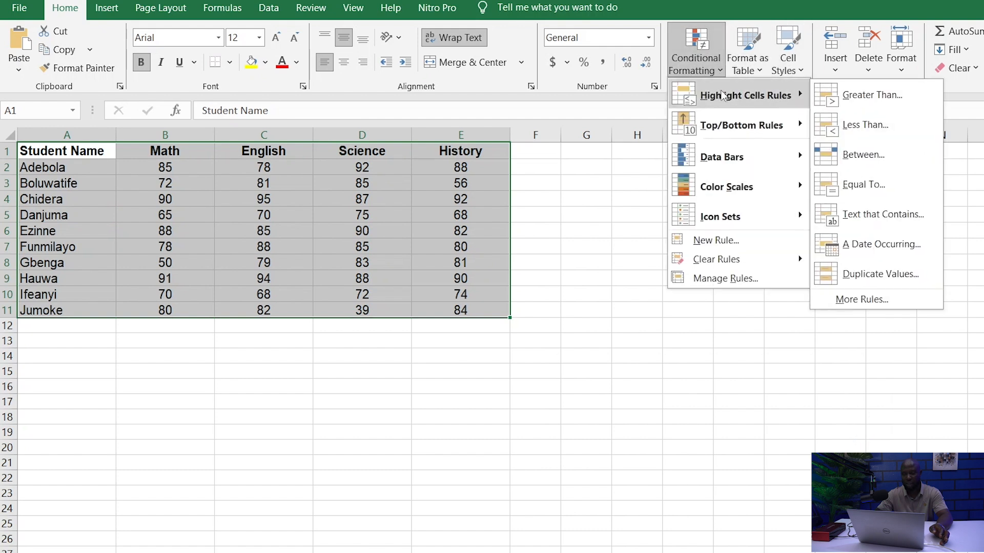
pyautogui.click(878, 274)
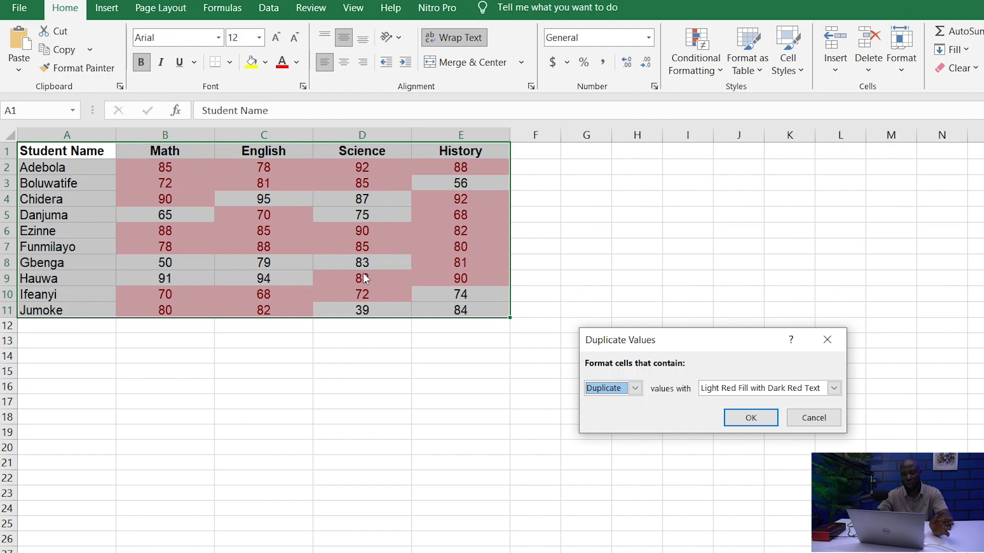
pyautogui.click(826, 340)
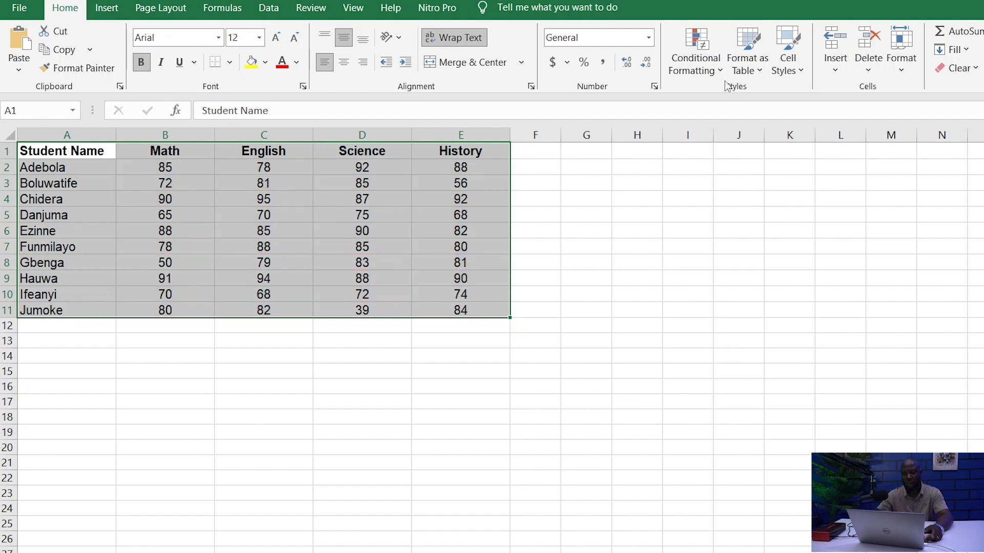
# - Preview a Top 10 Items rule with Light Red Fill with Dark Red Text on A1:E11, and close it without applying
pyautogui.click(720, 64)
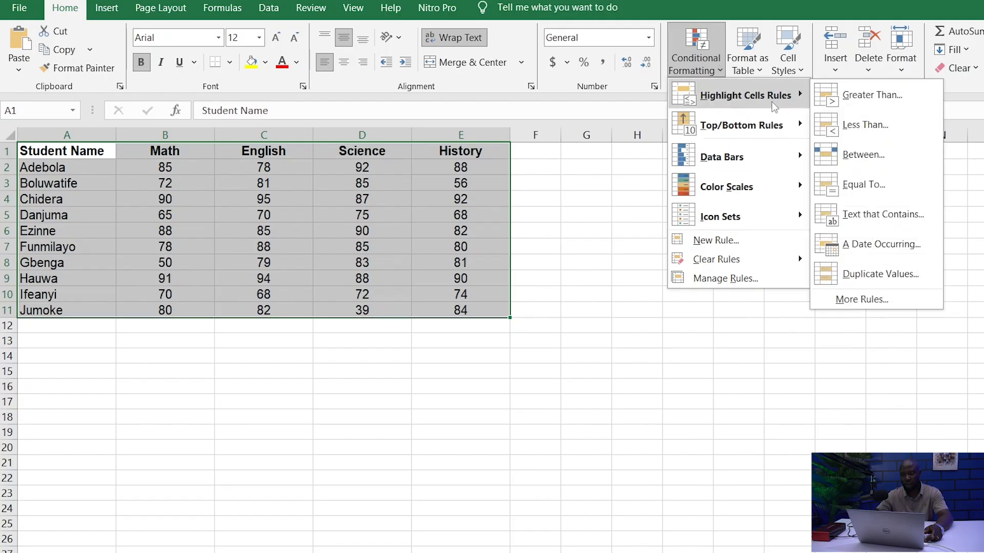
pyautogui.moveTo(747, 124)
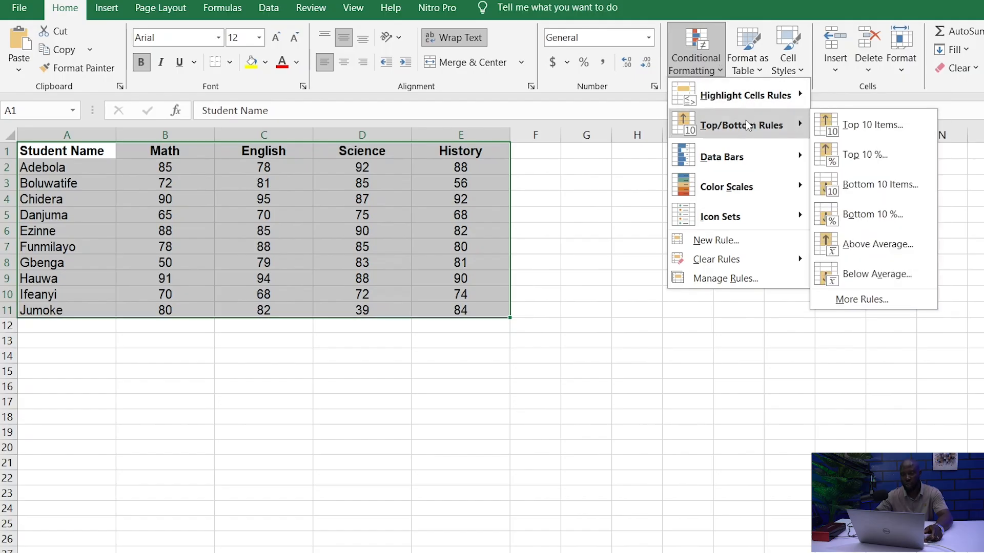
pyautogui.click(856, 125)
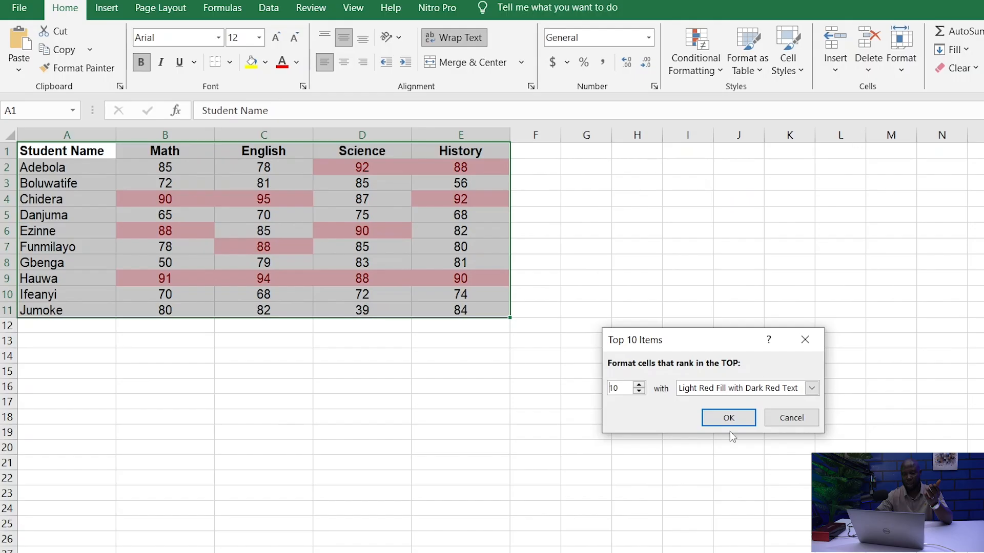
pyautogui.click(805, 340)
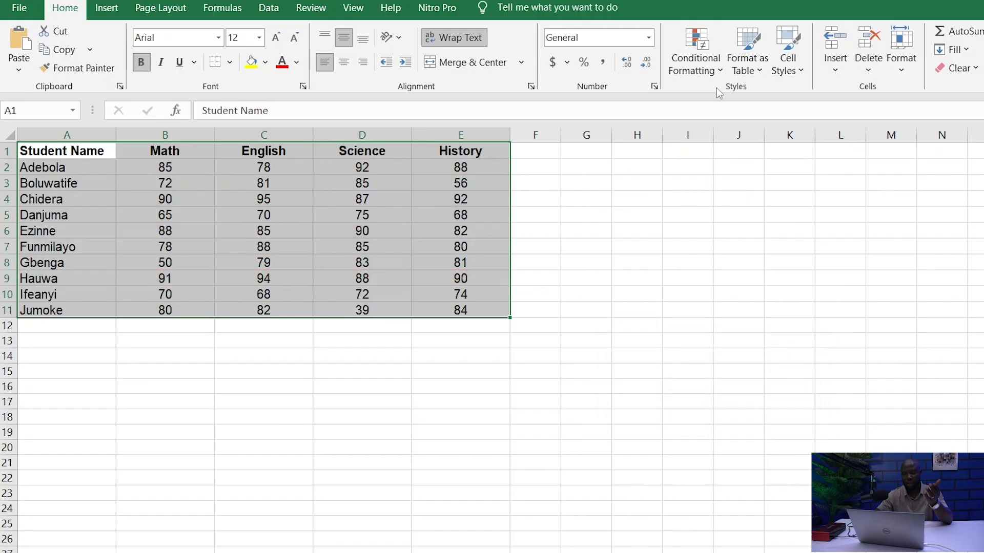
# - Preview a Top 10% rule with Light Red Fill with Dark Red Text on A1:E11, and close it without applying
pyautogui.click(718, 75)
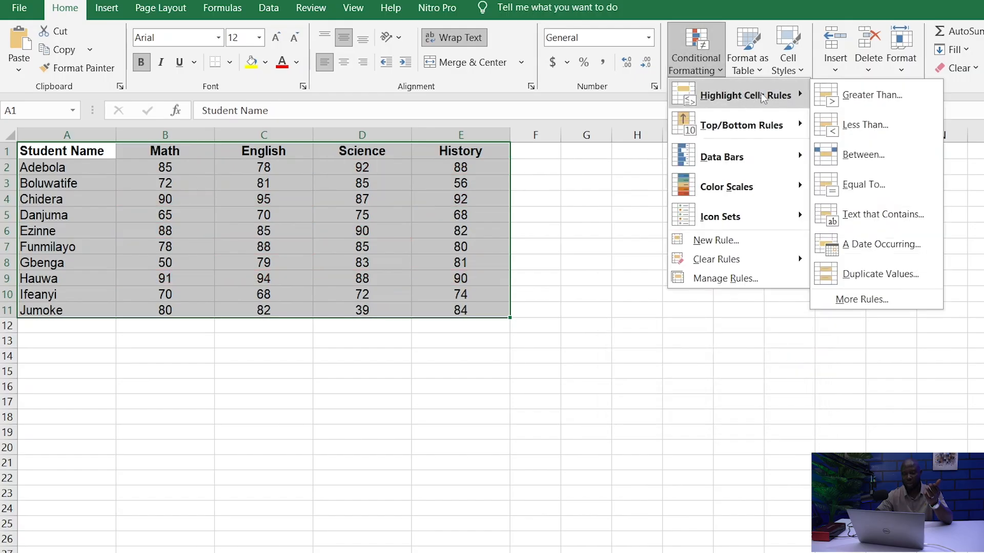
pyautogui.moveTo(799, 124)
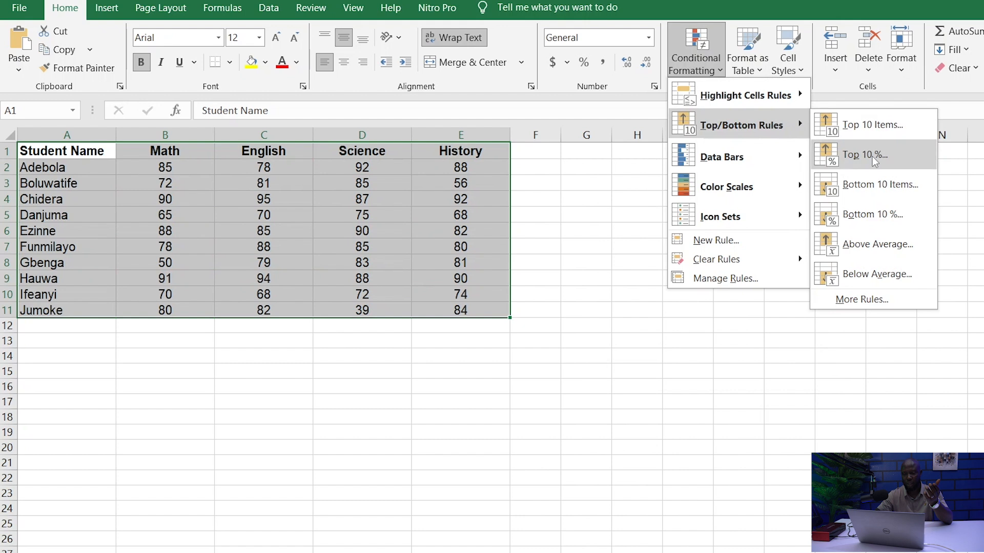
pyautogui.click(872, 157)
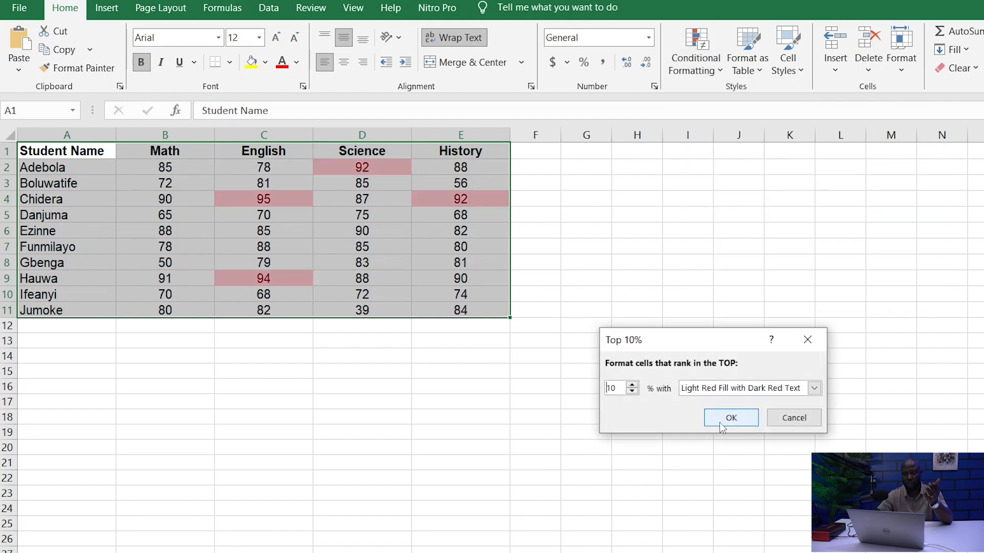
pyautogui.click(809, 337)
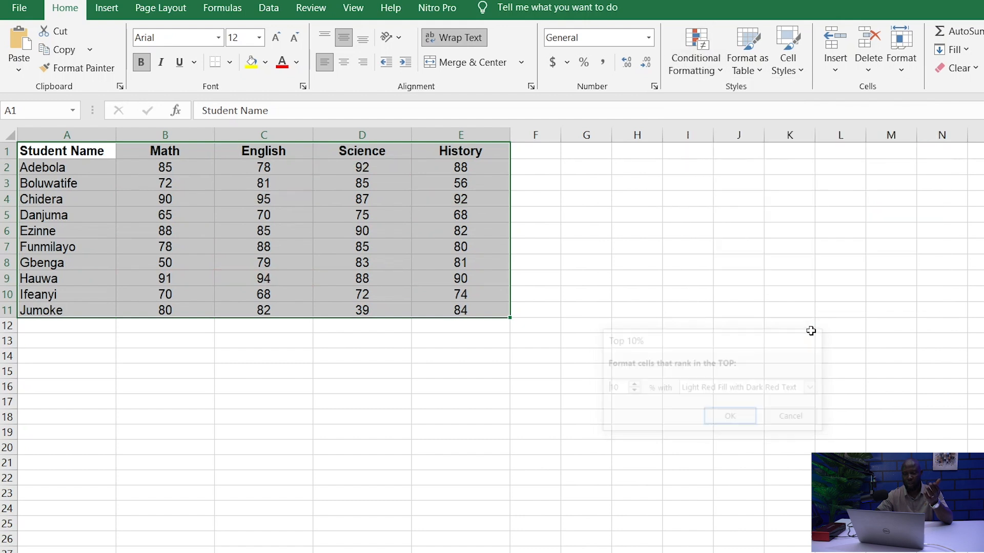
# - Preview an Above Average rule with Light Red Fill with Dark Red Text on A1:E11, and close it without applying
pyautogui.click(721, 73)
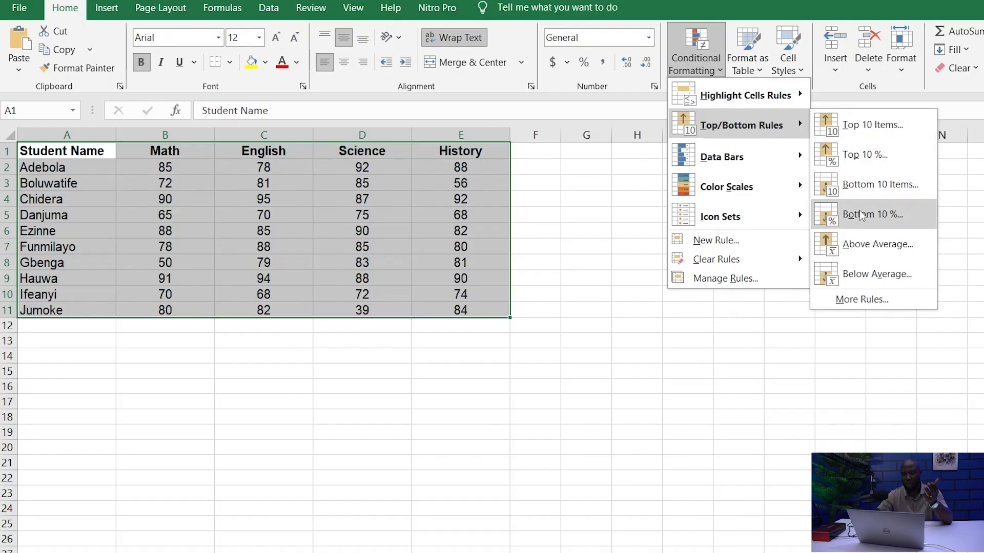
pyautogui.click(861, 242)
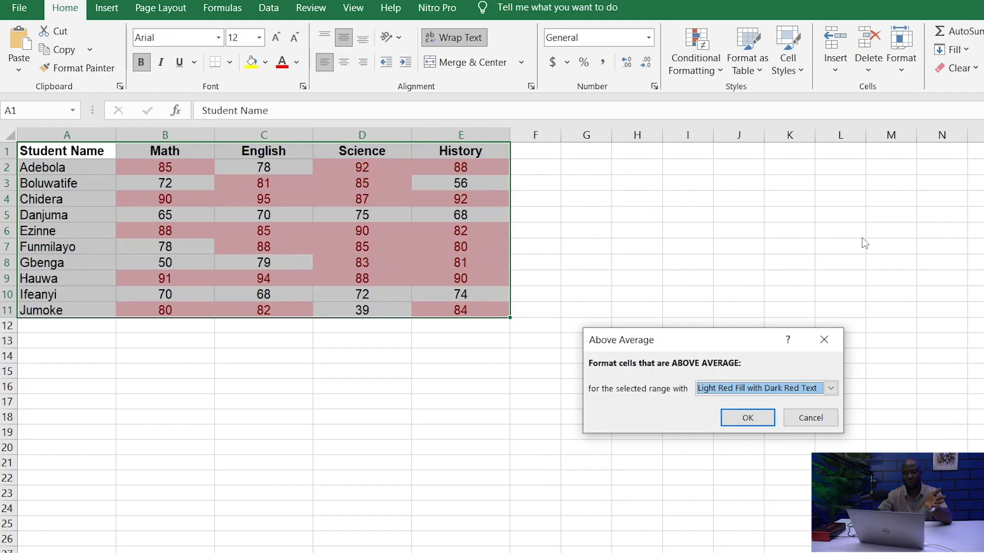
pyautogui.click(822, 339)
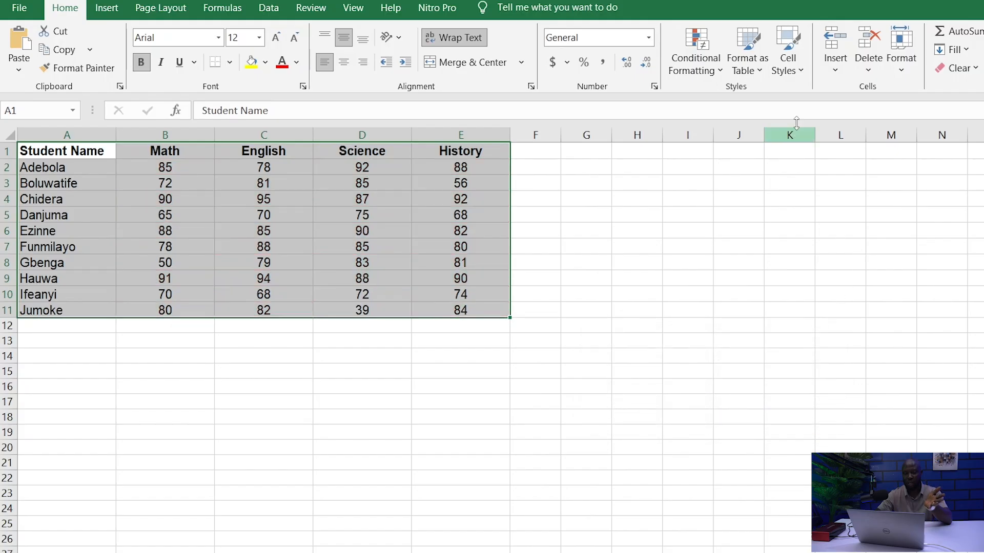
# - Preview a Below Average rule with Light Red Fill with Dark Red Text on A1:E11, and close it without applying
pyautogui.click(717, 72)
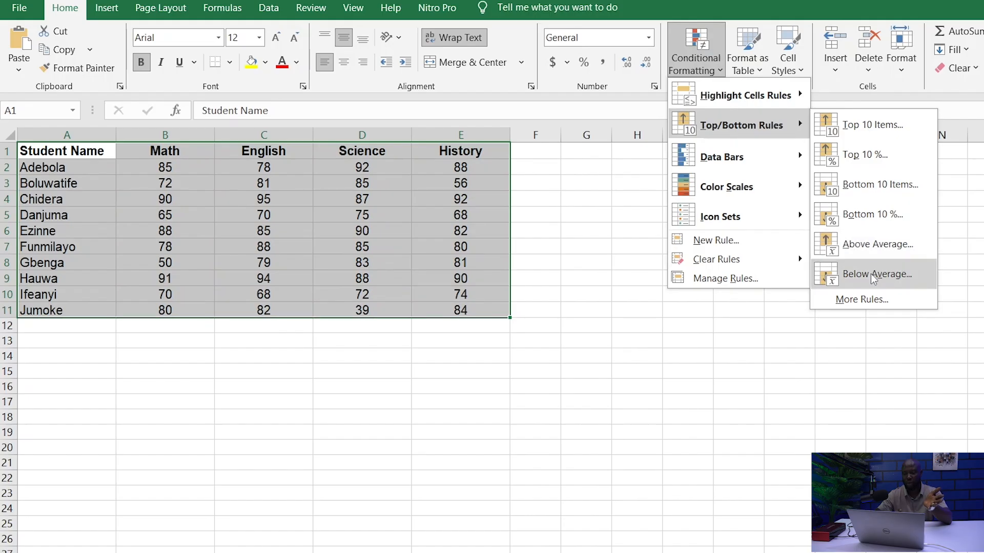
pyautogui.click(871, 274)
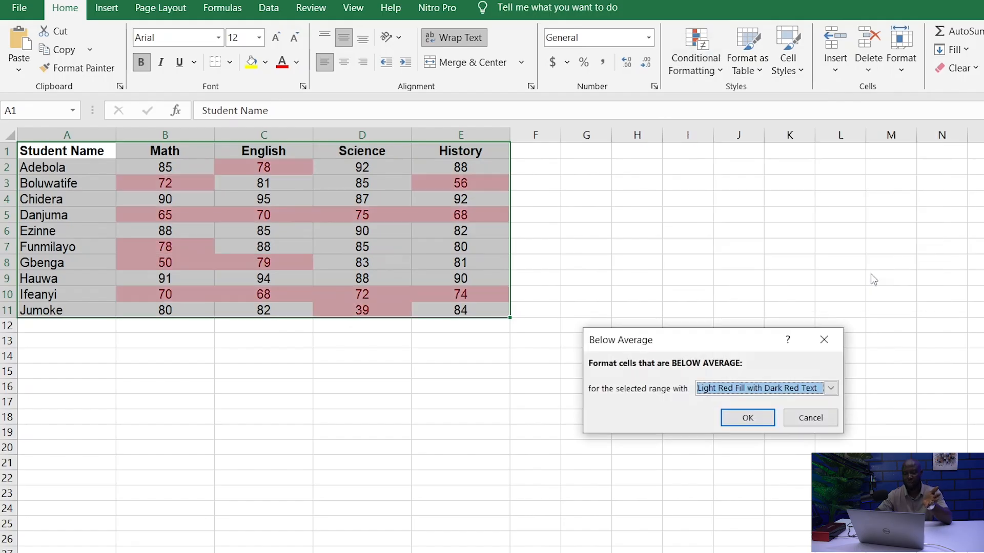
pyautogui.click(831, 340)
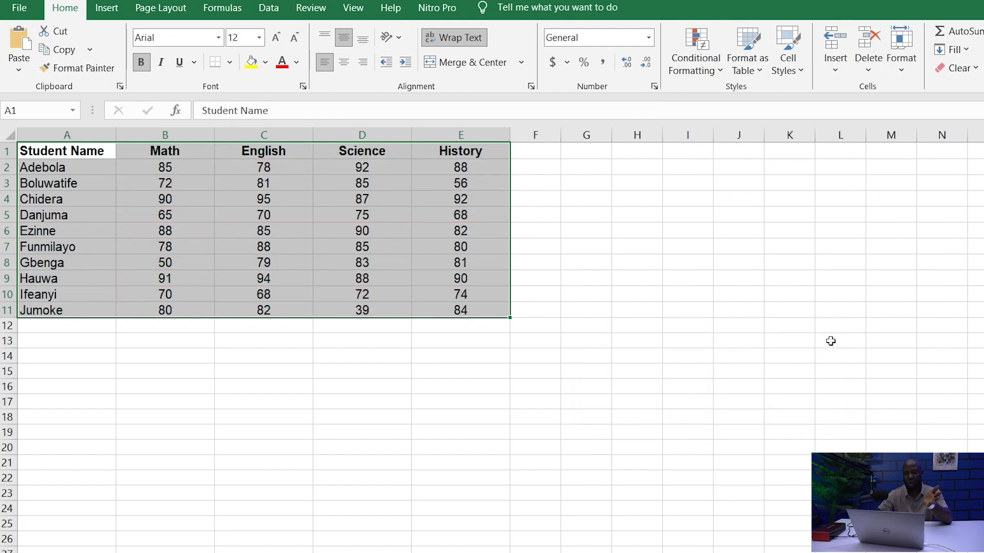
# - Apply a Top 10 Items rule with a custom Bold font format to A1:E11, and undo it after viewing the result
pyautogui.click(720, 71)
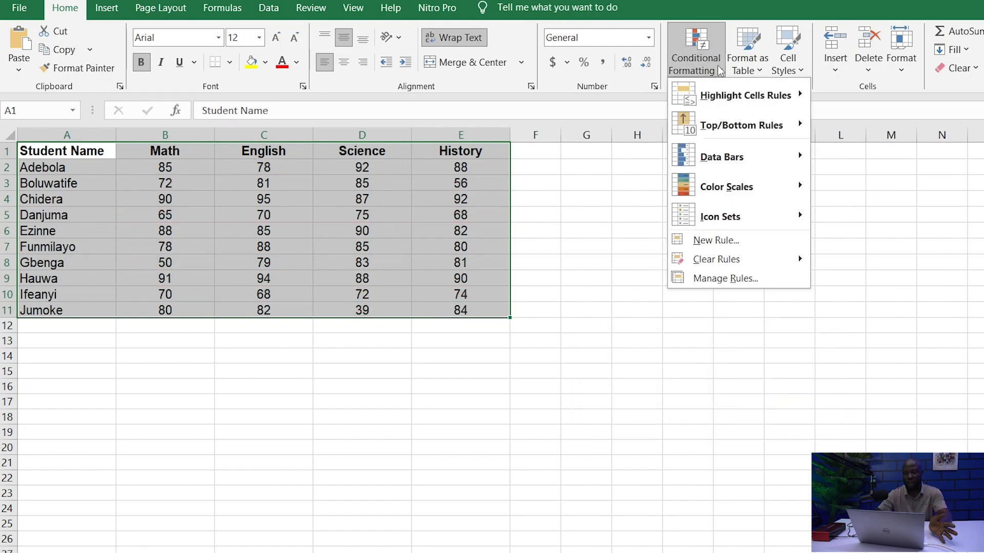
pyautogui.moveTo(733, 99)
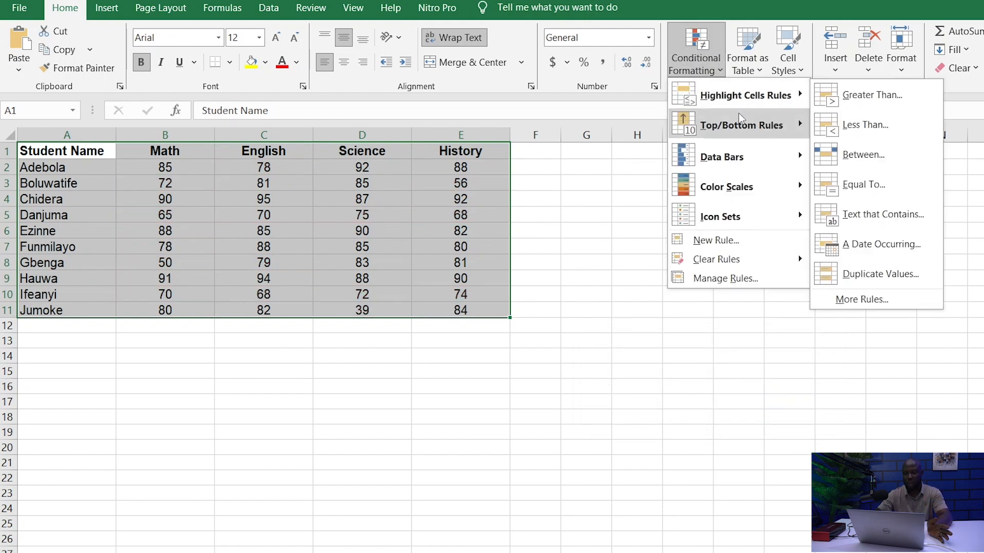
pyautogui.moveTo(743, 125)
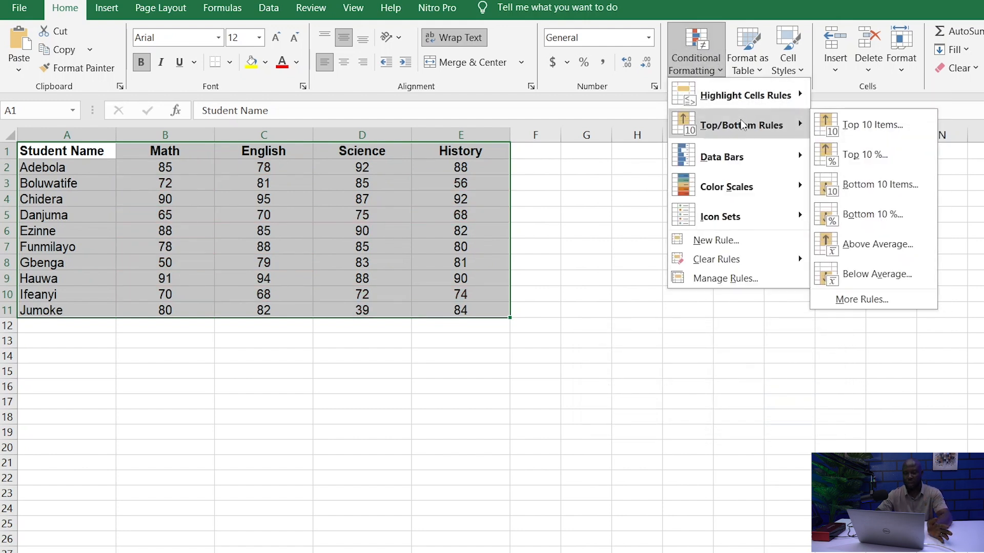
pyautogui.click(885, 127)
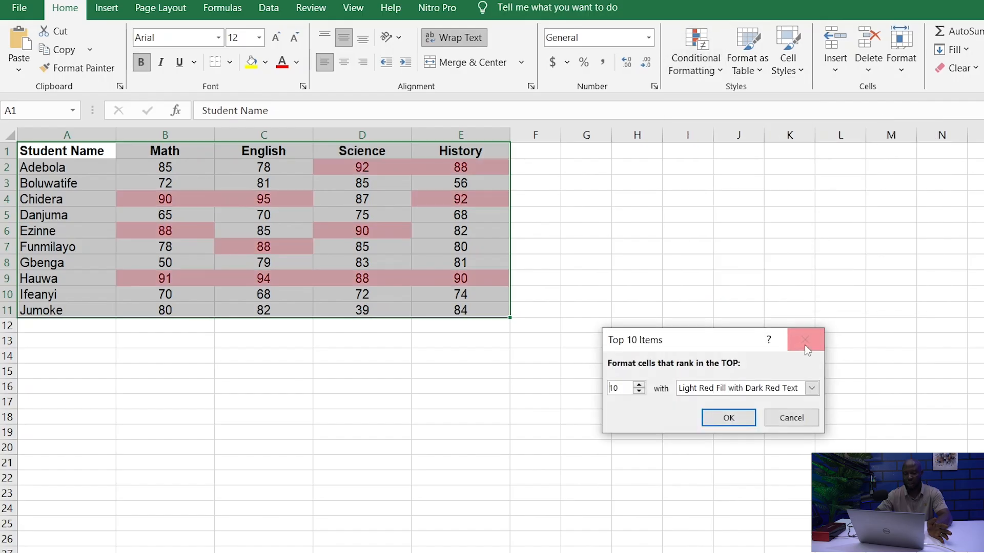
pyautogui.click(812, 389)
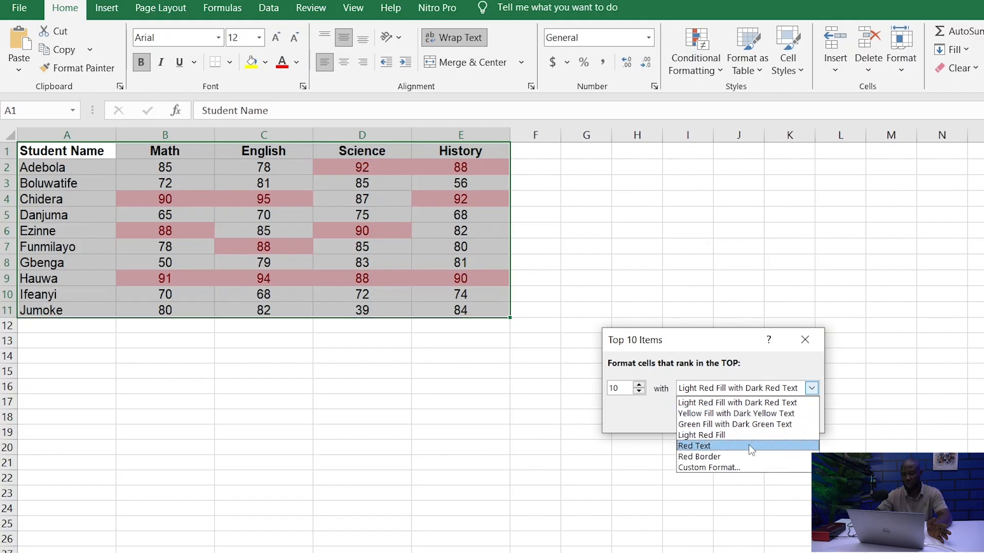
pyautogui.click(743, 468)
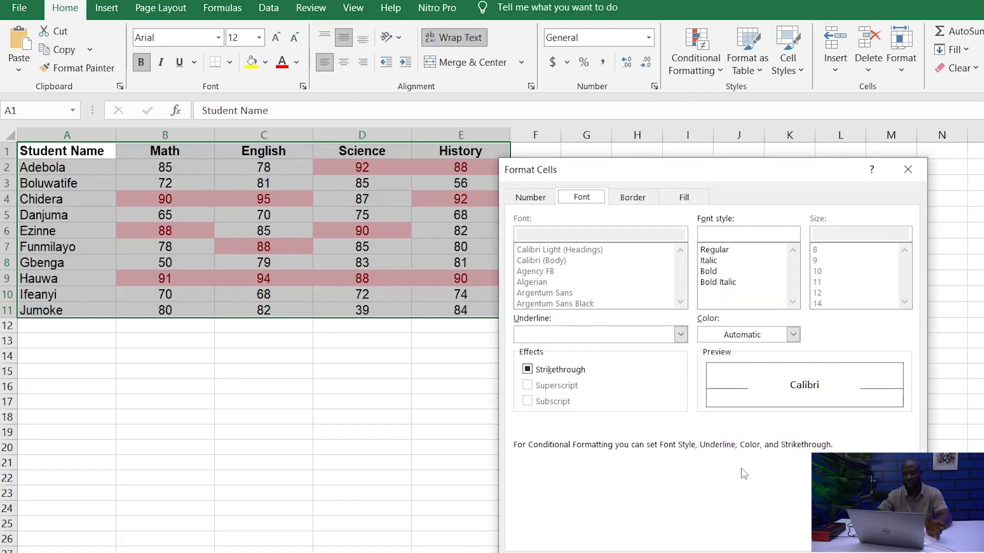
pyautogui.click(714, 272)
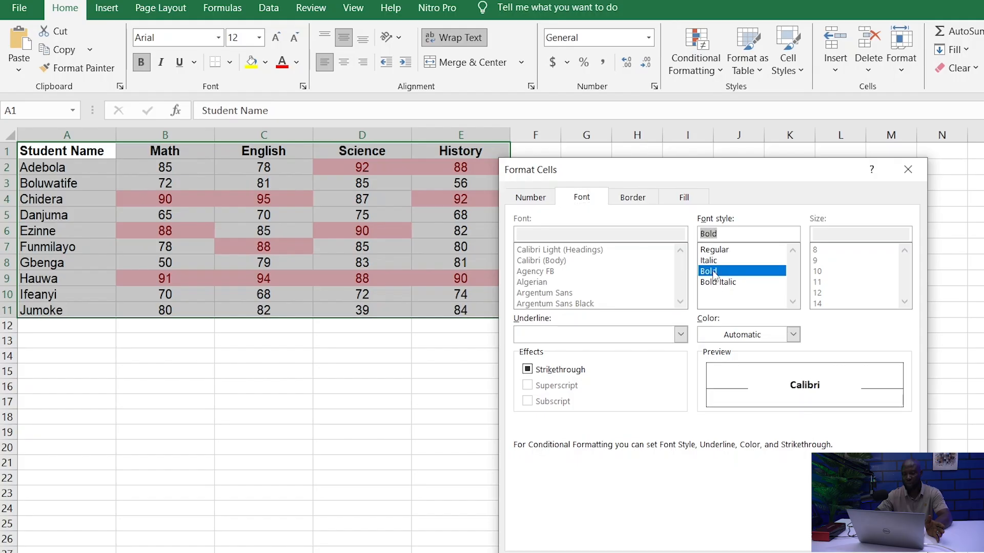
pyautogui.press('Return')
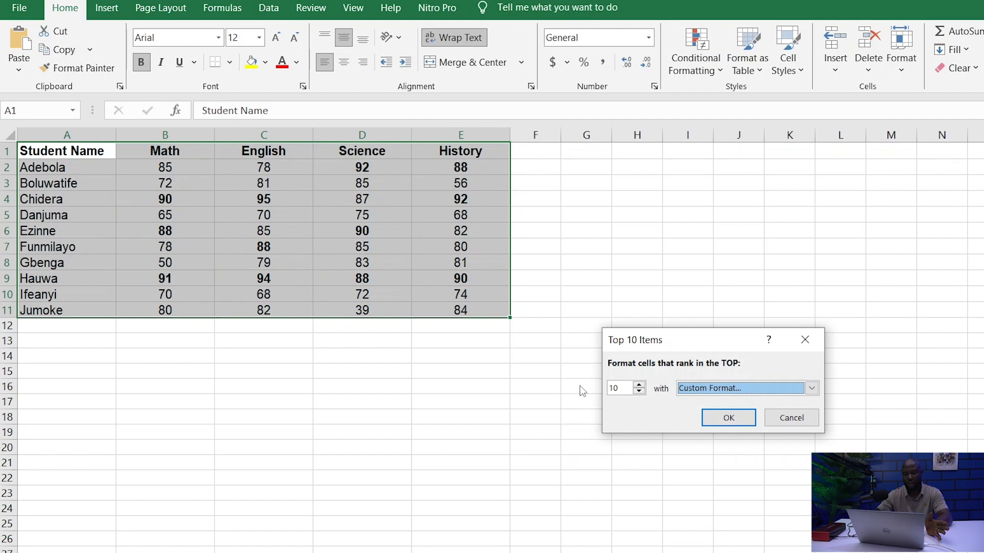
pyautogui.click(728, 418)
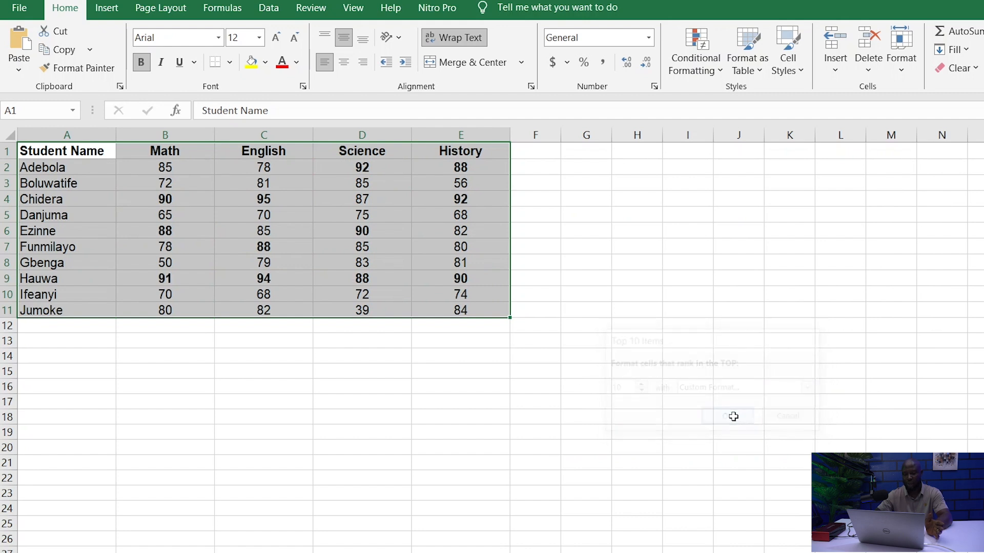
pyautogui.click(497, 398)
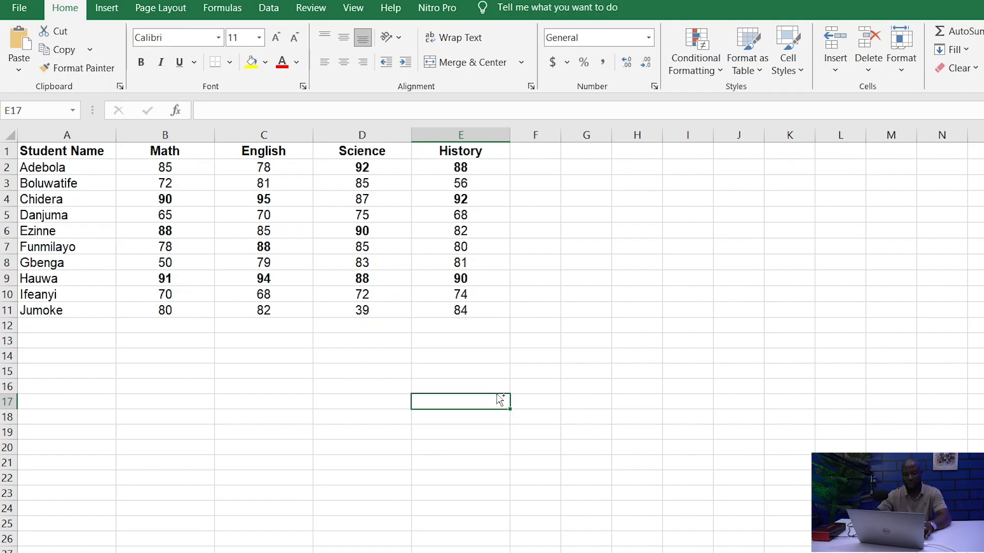
pyautogui.hotkey('ctrl', 'z')
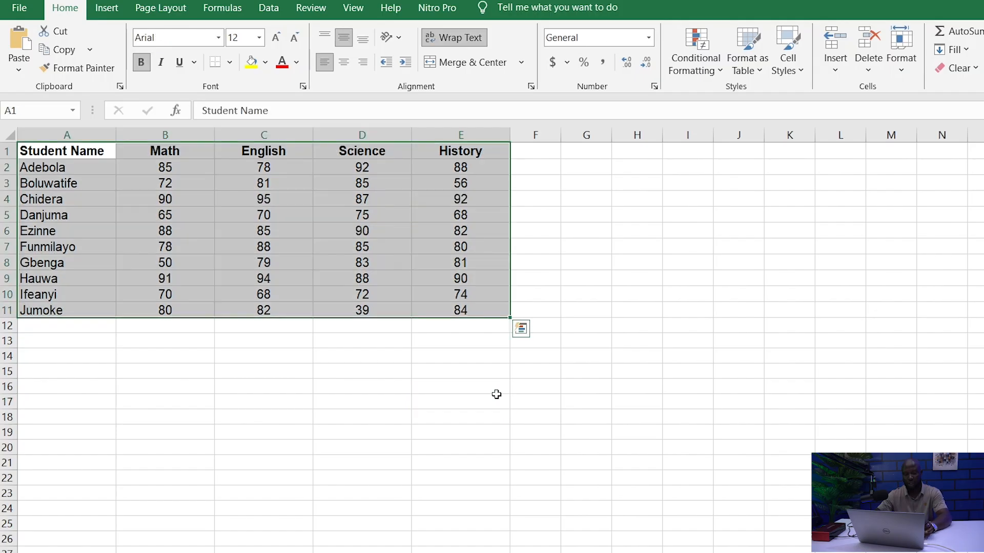
# - Apply the directional icon set with three colored arrows (green up, yellow sideways, red down) to the score table A1:E11
pyautogui.click(717, 72)
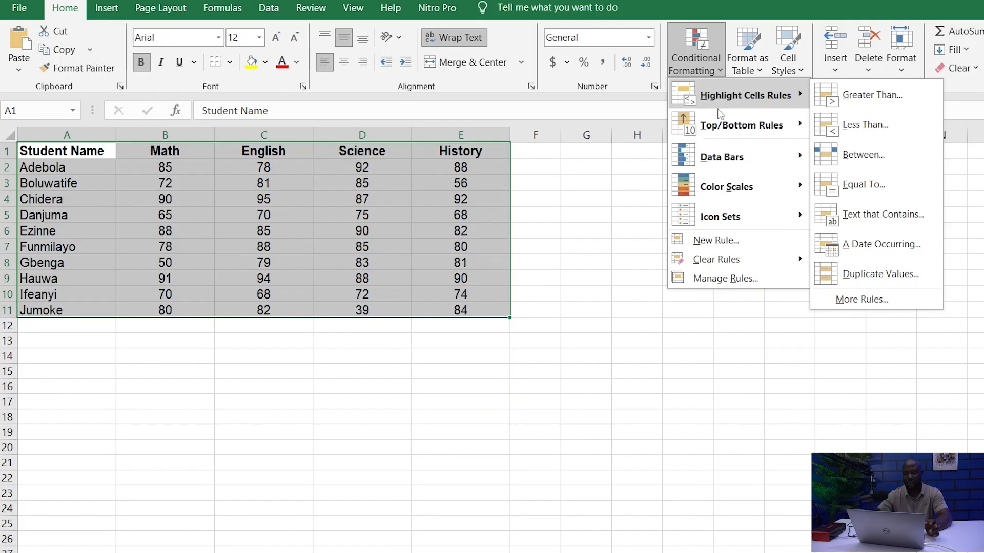
pyautogui.moveTo(719, 128)
pyautogui.moveTo(720, 155)
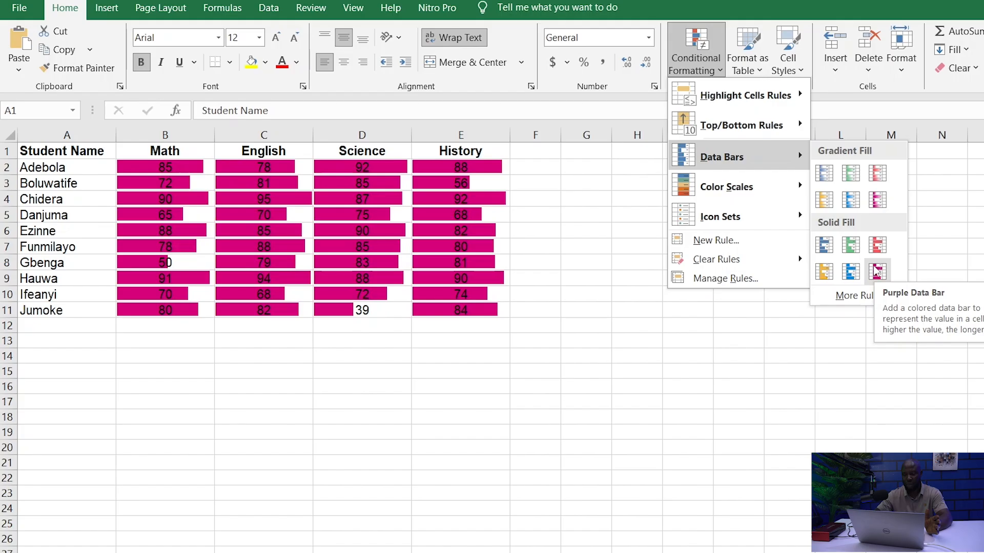
pyautogui.moveTo(757, 186)
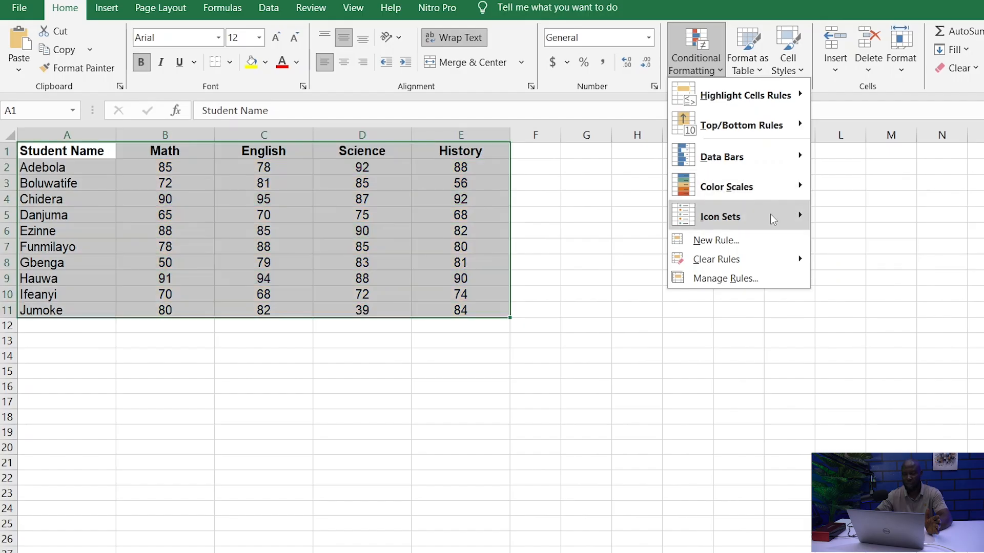
pyautogui.moveTo(772, 219)
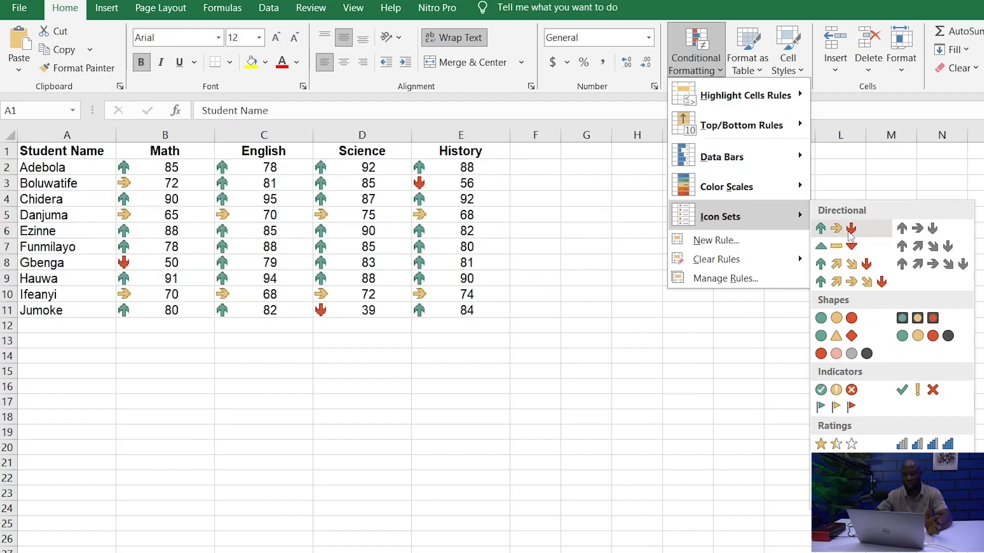
pyautogui.click(850, 233)
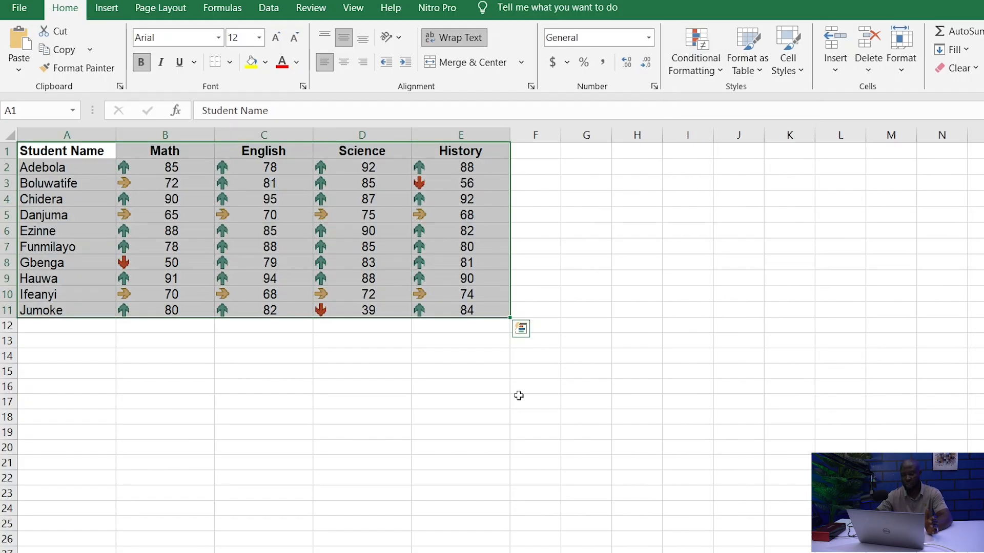